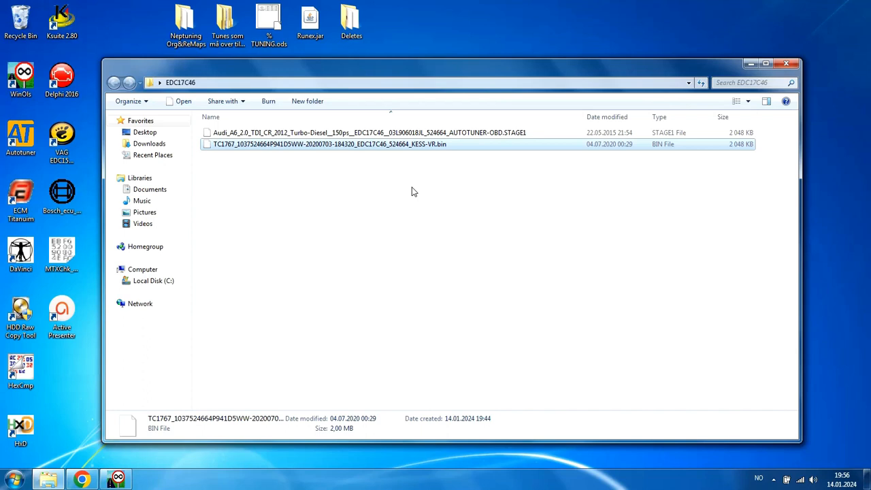
Examine the two files in the EDC17C46 folder, comparing the names of the AUTOTUNER STAGE1 file and the KESS-VR .bin file.
left_click(437, 134)
left_click(424, 146)
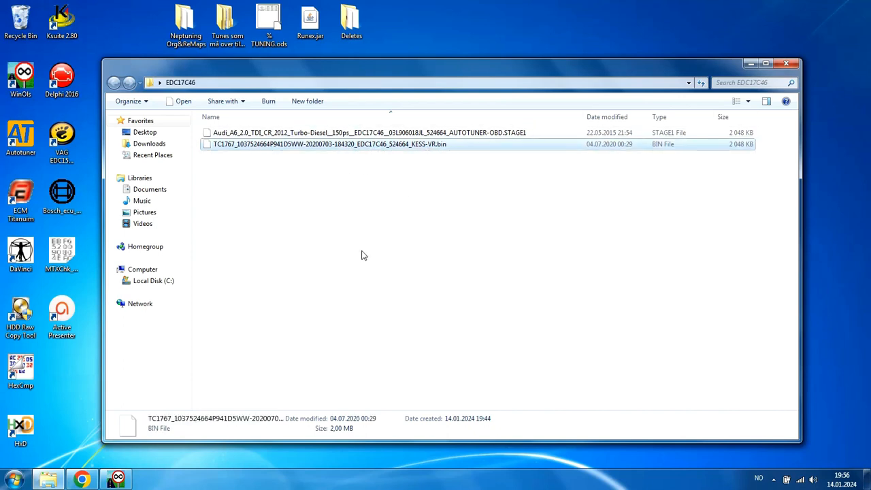
left_click(433, 134)
left_click(424, 145)
left_click(453, 134)
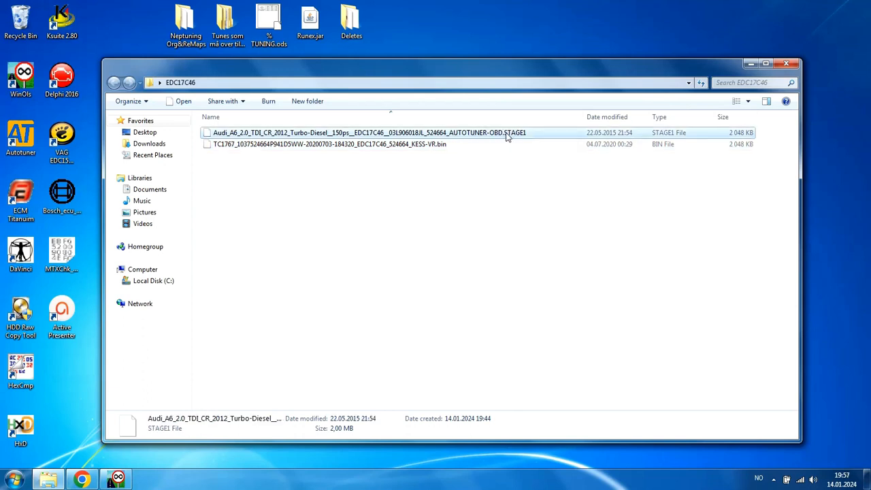
left_click(457, 144)
left_click(476, 129)
left_click(454, 146)
left_click(459, 136)
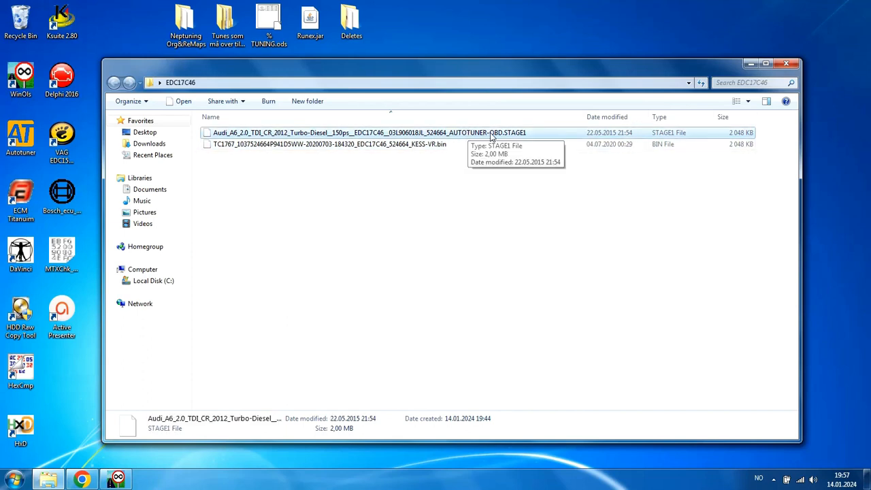
left_click(448, 145)
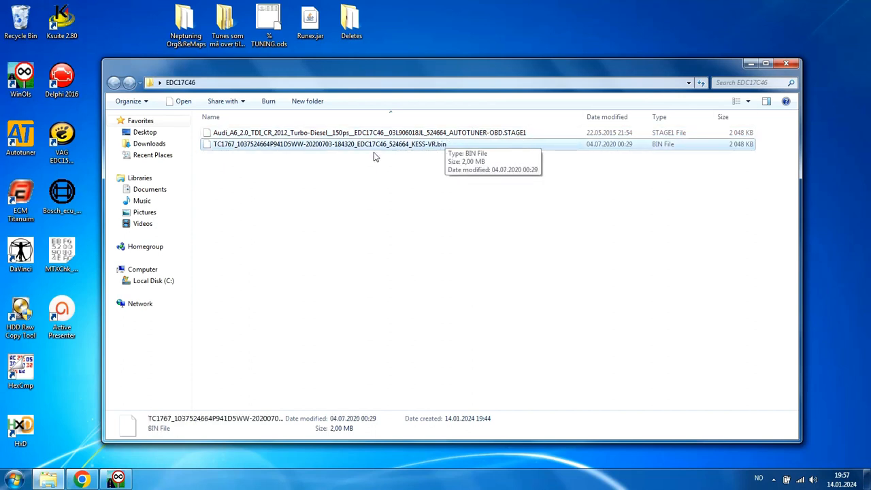
left_click(409, 134)
left_click(397, 143)
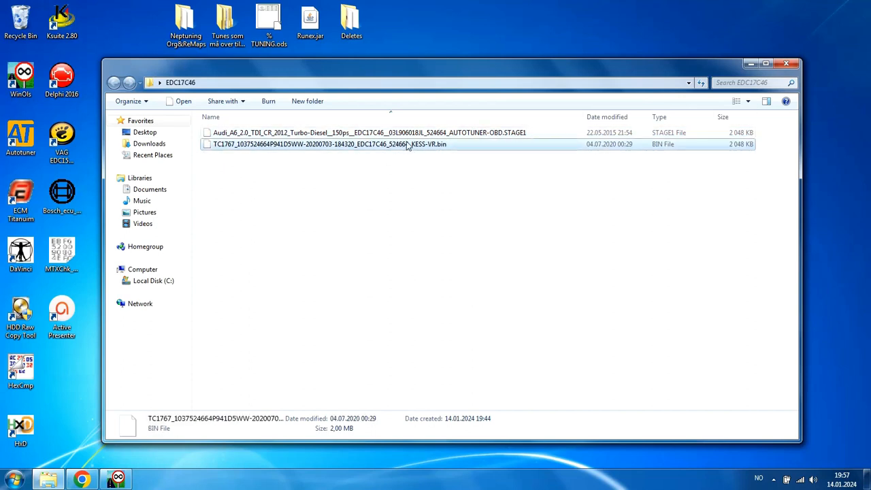
Import the KESS-VR .bin file into WinOLS, opening the identical Audi A6 (Original) project instead, and close that duplicate project window.
left_click_drag(357, 151, 374, 373)
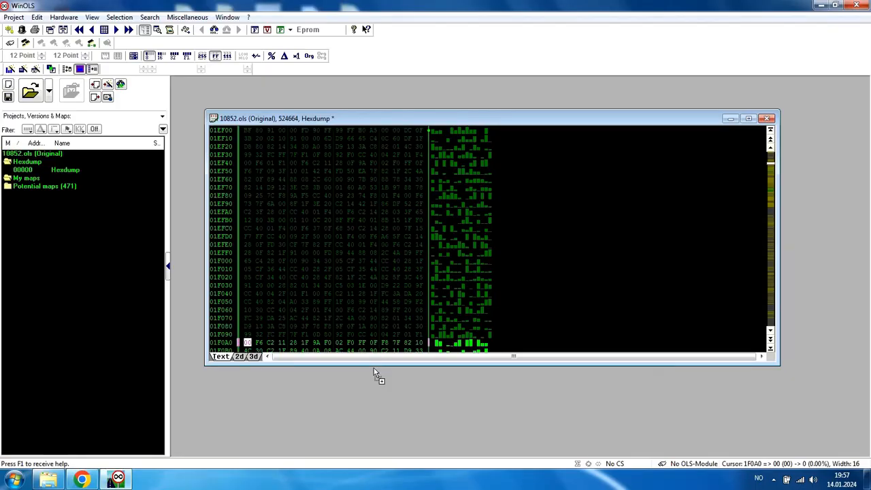
left_click_drag(441, 342, 440, 343)
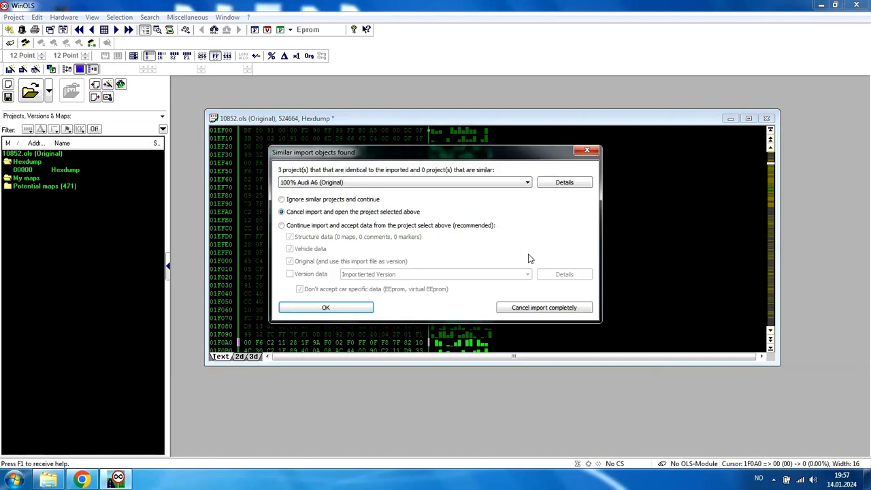
left_click(359, 309)
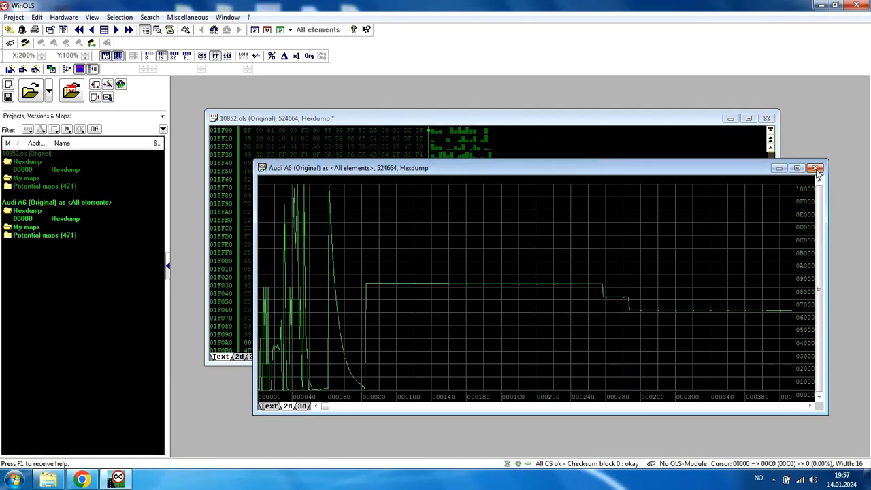
left_click(545, 108)
Examine the 10852.ols (Original) hexdump backwards up to its first address, 000000.
left_click_drag(533, 119, 517, 102)
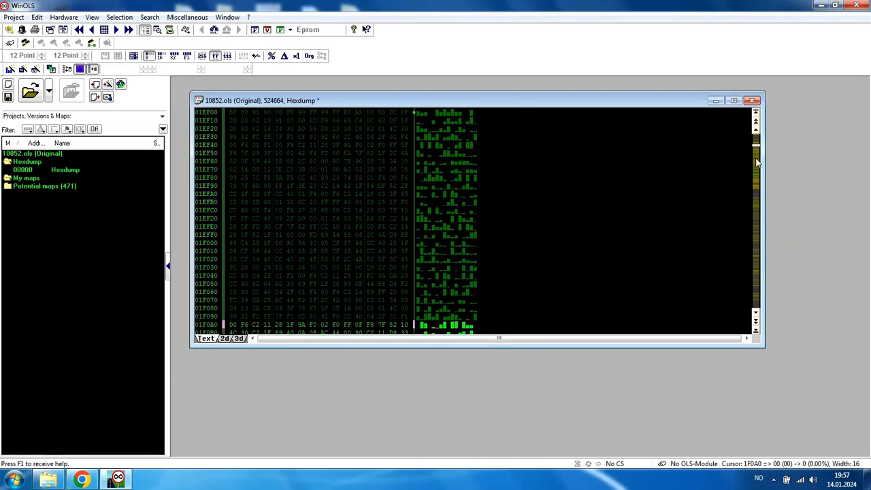
key("Page_Up")
key("Page_Up")
key("Page_Up")
key("Page_Up")
key("Page_Up")
key("Page_Up")
key("Page_Up")
key("Page_Up")
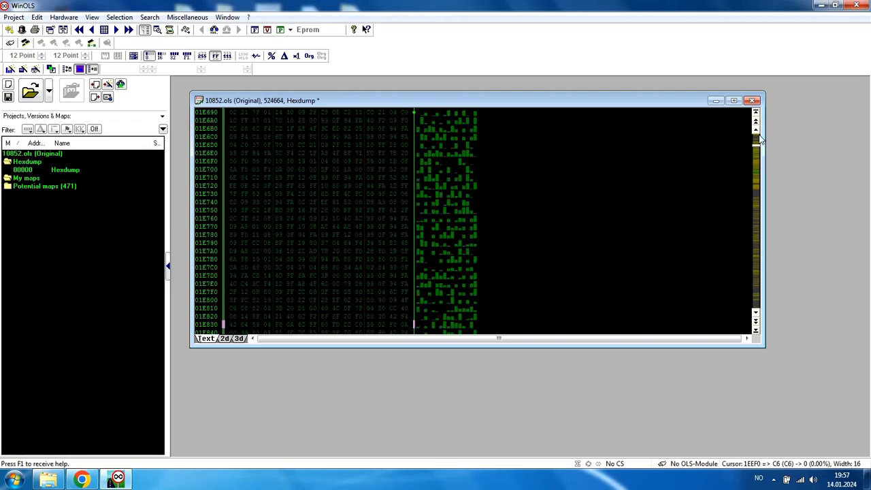
key("Page_Up")
key("Page_Up")
key("Page_Up")
key("Page_Up")
key("Page_Up")
key("Page_Up")
key("Page_Up")
key("Page_Up")
key("Page_Up")
key("Page_Up")
key("Page_Up")
key("Page_Up")
key("Page_Up")
key("Page_Up")
key("Page_Up")
key("Page_Up")
key("Page_Up")
key("Page_Up")
key("Page_Up")
key("Page_Up")
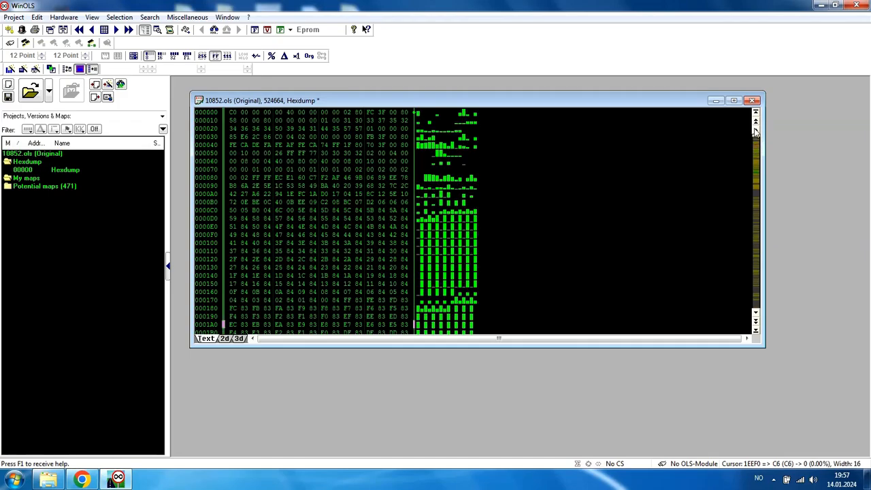
mouse_move(755, 148)
left_mouse_down()
mouse_move(740, 188)
mouse_move(744, 277)
mouse_move(756, 311)
mouse_move(757, 136)
left_mouse_up()
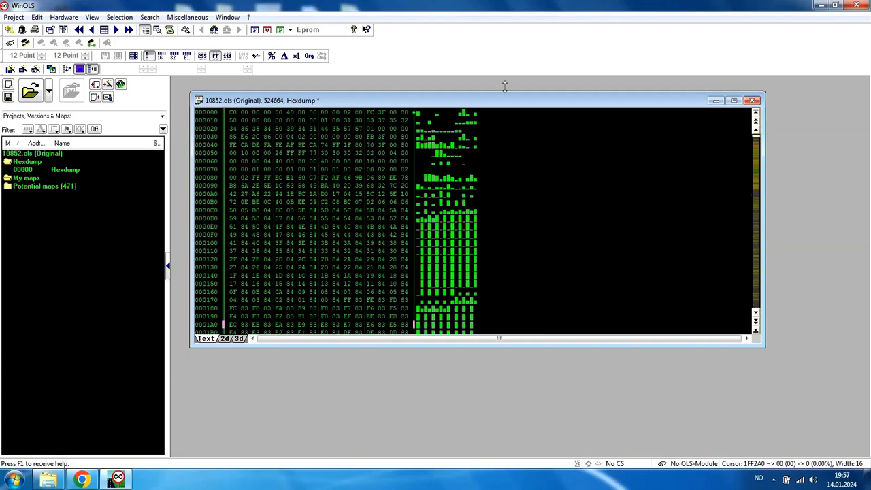
Make the 10852.ols hexdump window narrower and taller, and place it near the workspace's upper-left corner.
left_click_drag(319, 94, 342, 94)
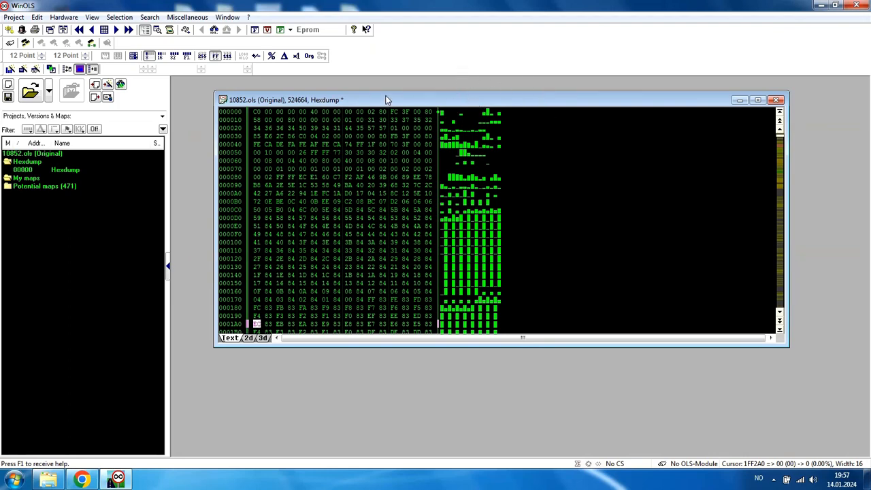
left_click_drag(386, 100, 373, 119)
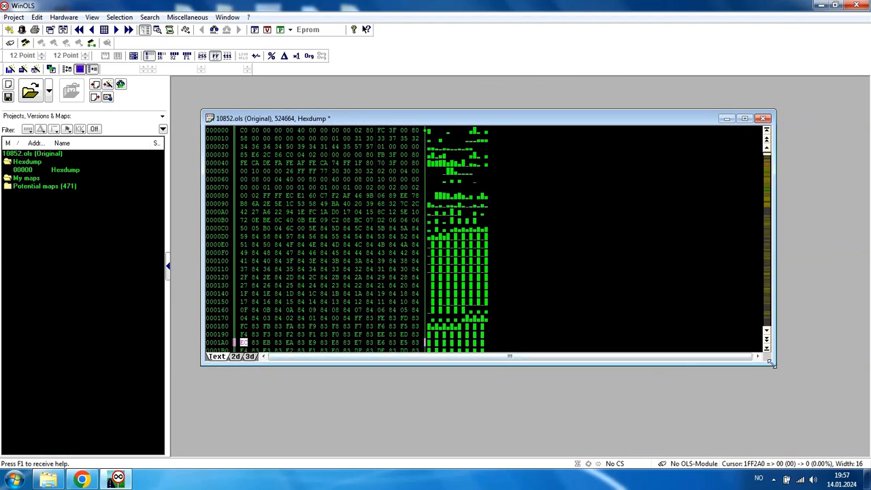
left_click_drag(772, 364, 582, 415)
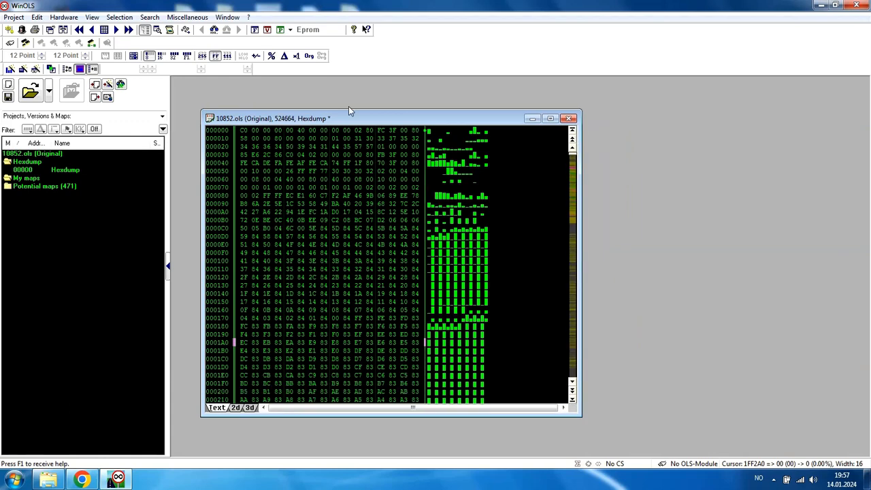
left_click_drag(330, 115, 314, 88)
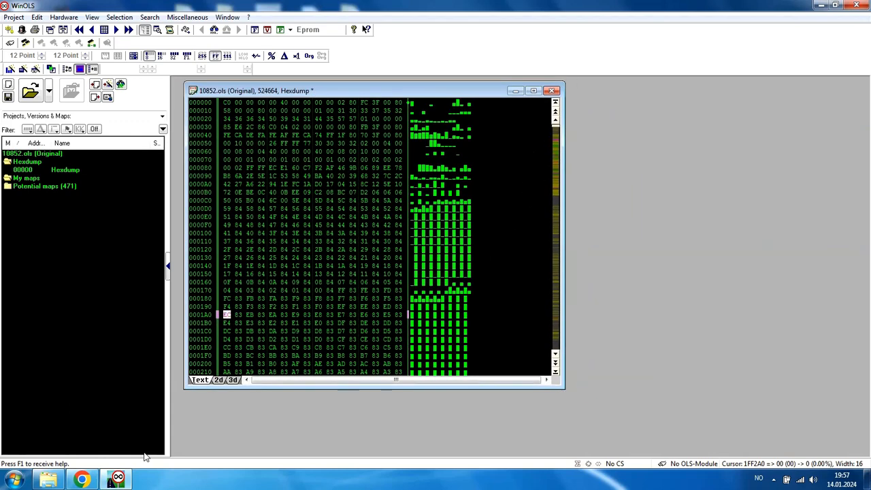
Import the Audi A6 AUTOTUNER-OBD.STAGE1 file from the EDC17C46 folder into WinOLS, ignoring similar projects.
left_click(47, 480)
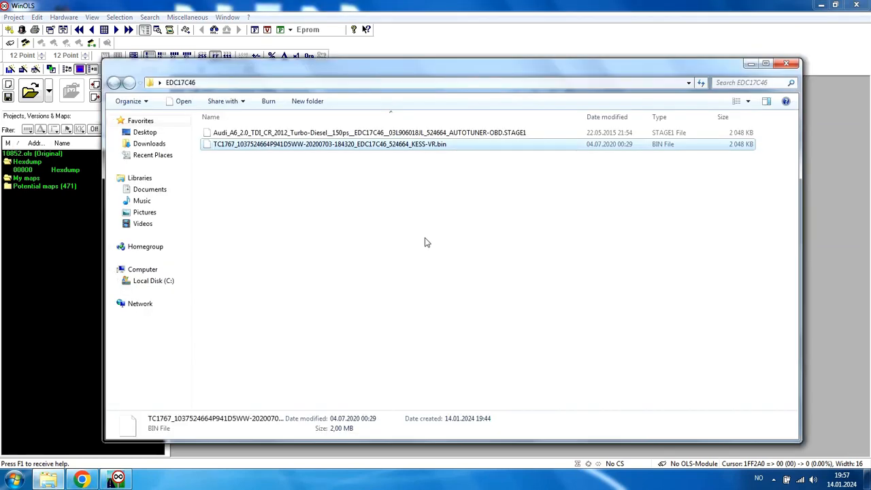
left_click_drag(417, 67, 438, 114)
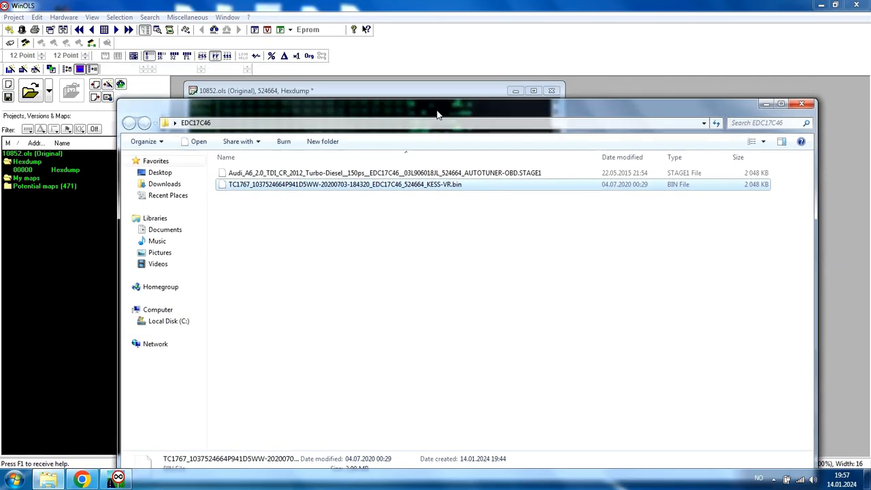
left_click(460, 172)
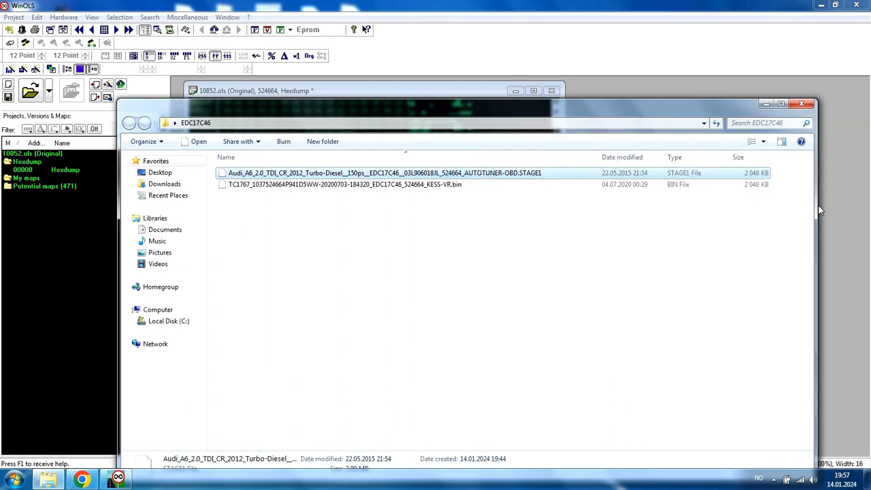
left_click_drag(851, 209, 749, 202)
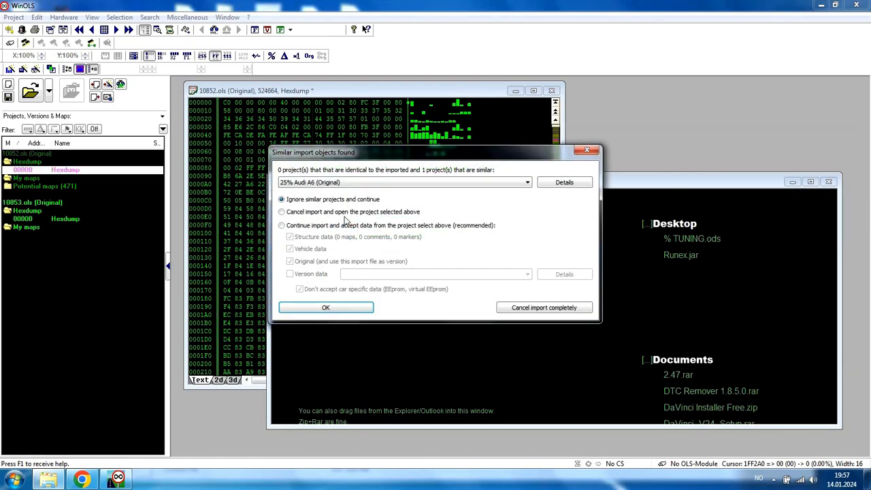
left_click(349, 310)
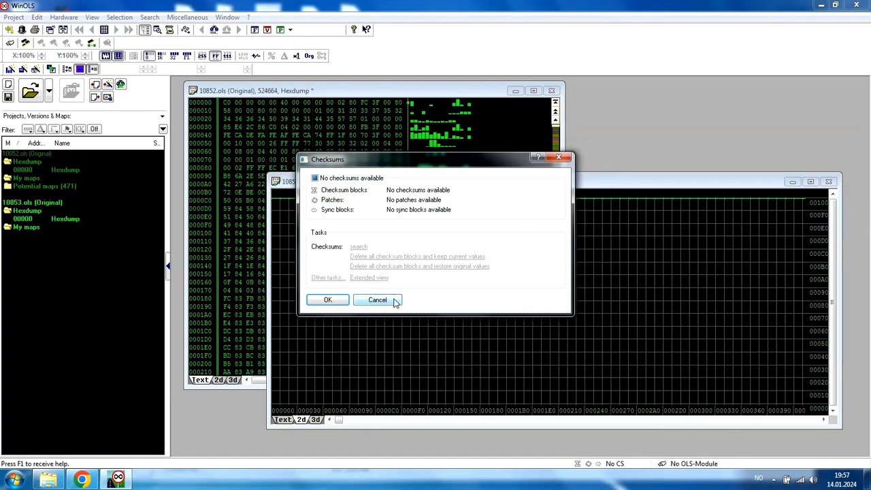
Dismiss the checksum dialog and create the project with the detected ECU number 03L906018JL and software version 524664, keeping the proposed project properties.
left_click(377, 337)
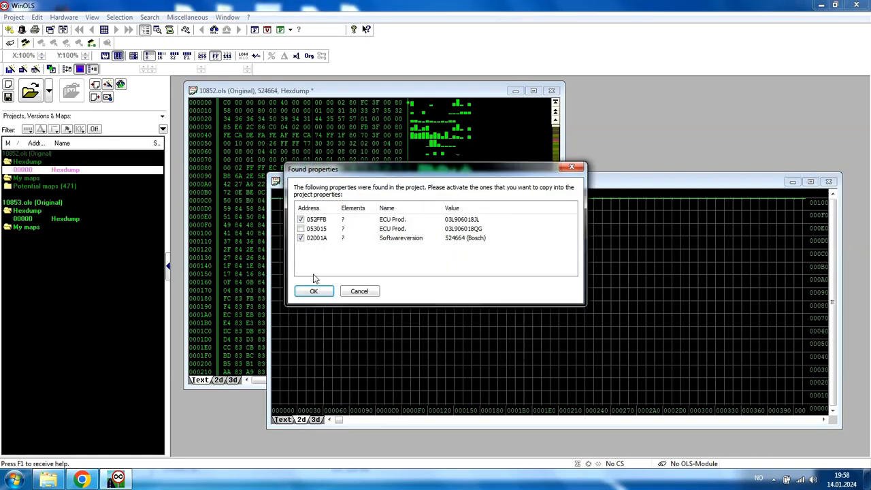
left_click(313, 291)
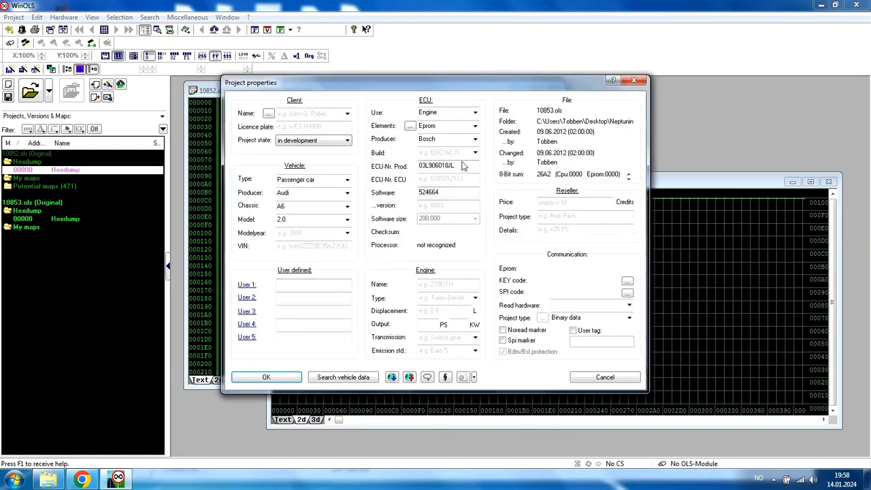
left_click(280, 378)
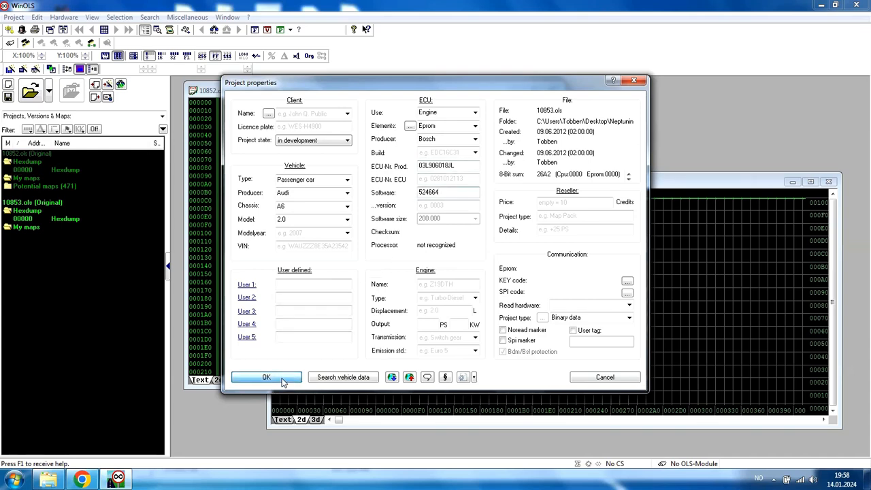
left_click_drag(419, 189, 449, 181)
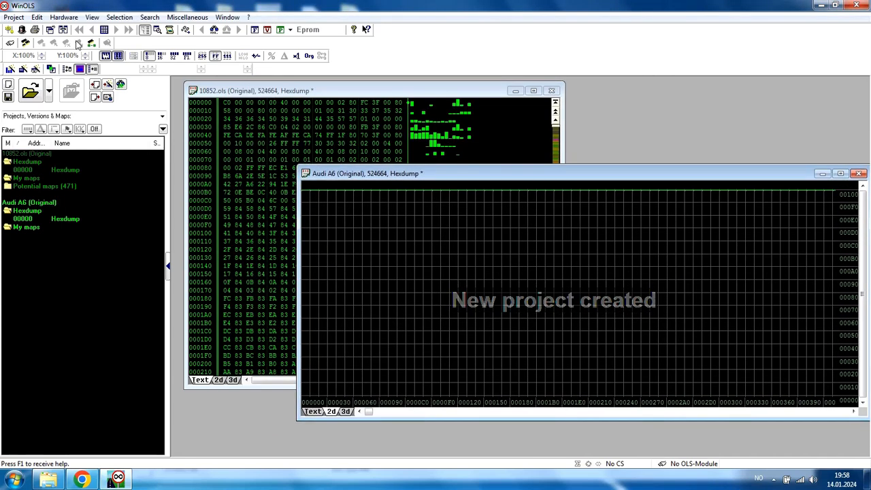
Rename the new Audi A6 project's version as STAGE1 in its version properties.
left_click(13, 17)
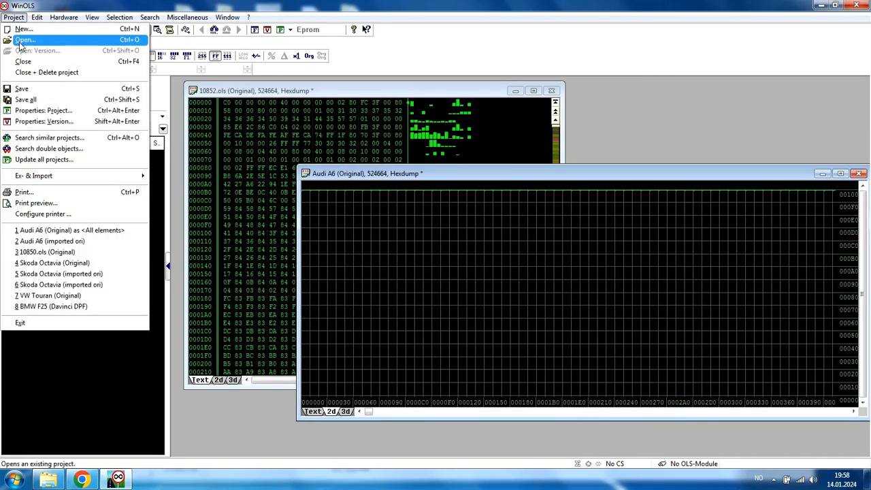
left_click(45, 121)
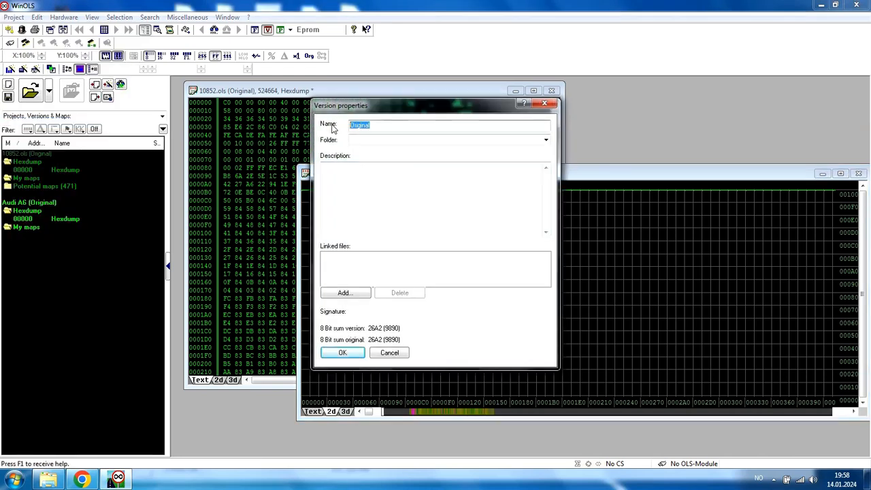
type("STAGE1")
key("Return")
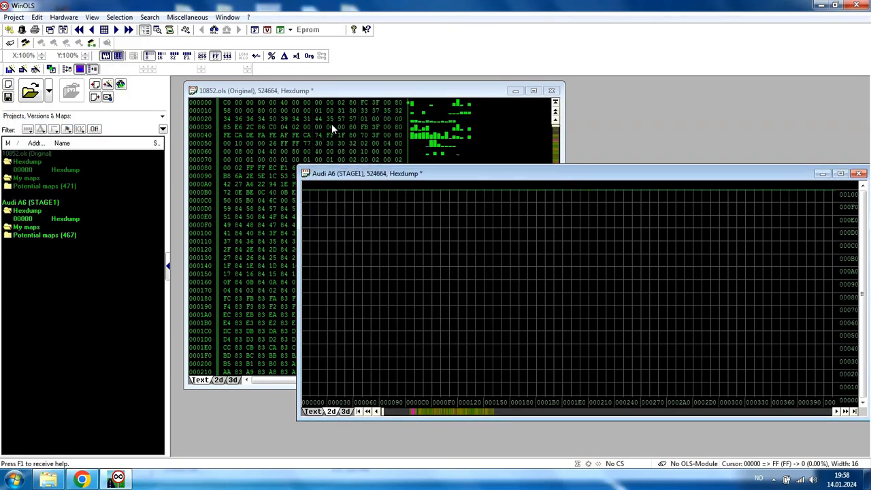
Connect the 10852.ols (Original) window with the Audi A6 STAGE1 version, comparing values with the connected project at address offset 0.
left_click(423, 100)
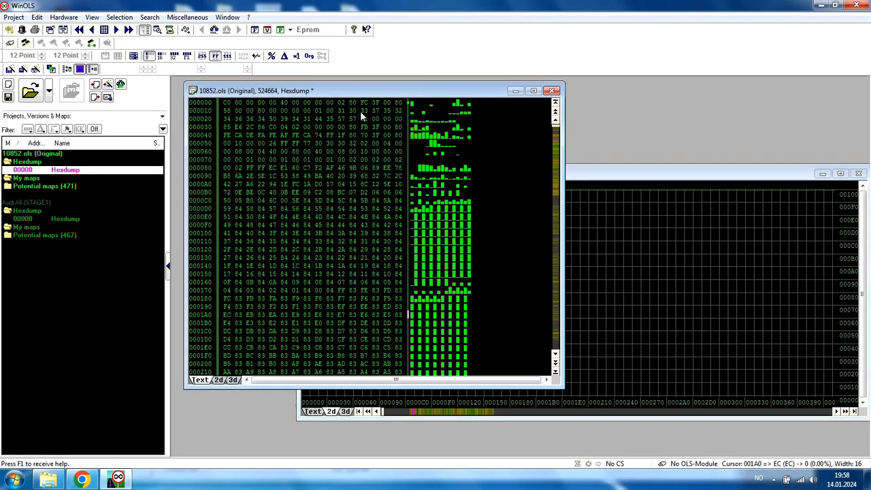
left_click(67, 32)
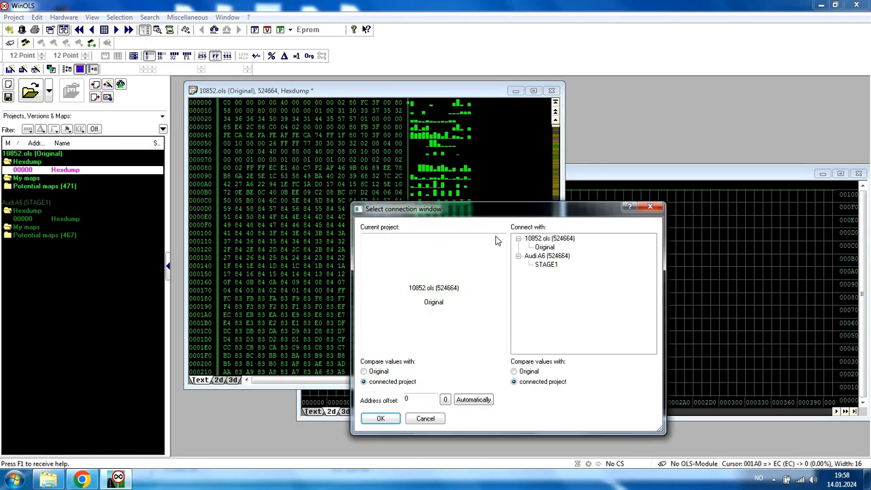
left_click(546, 265)
left_click(380, 418)
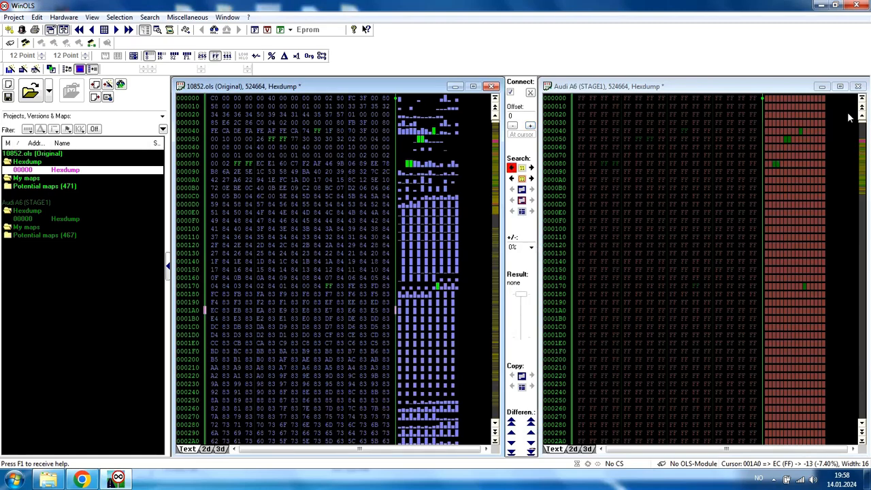
Examine both connected hexdumps past the file's beginning and jump forward through the differences between Original and STAGE1.
left_click(685, 87)
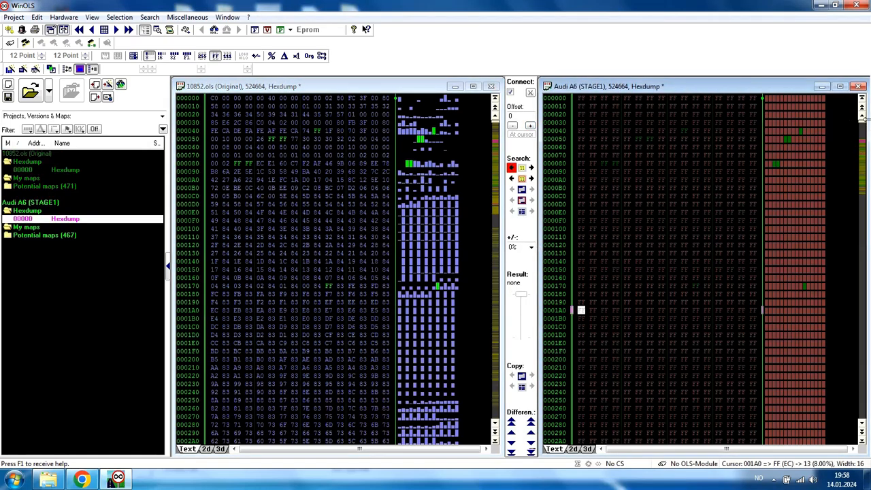
left_click_drag(866, 124, 861, 149)
left_click(372, 90)
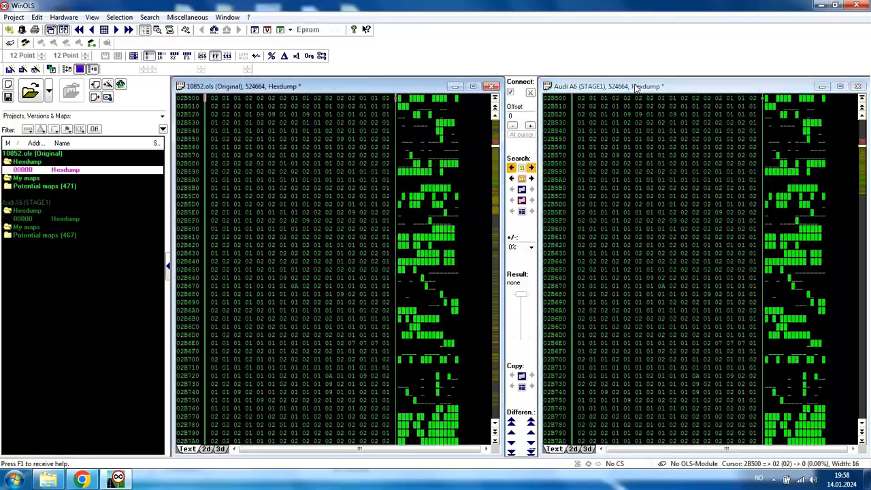
left_click(612, 87)
left_click(612, 87)
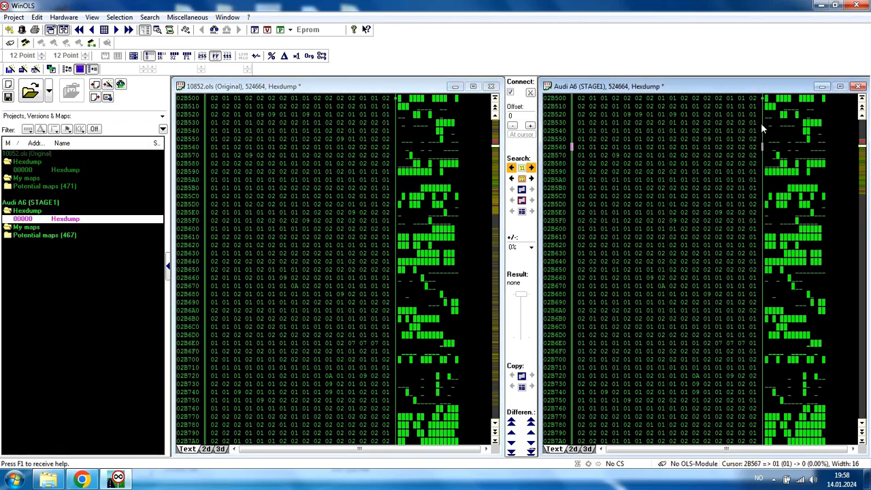
key("n")
key("n")
key("n")
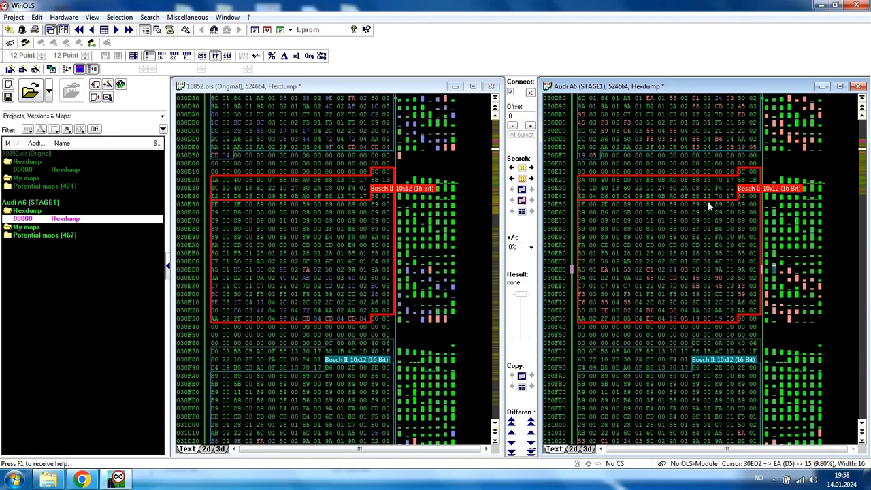
Step forward through the differences between Original and STAGE1, examining the changed maps from address 30ED0 to the 10x16 map near 67A40.
key("n")
key("n")
key("n")
key("n")
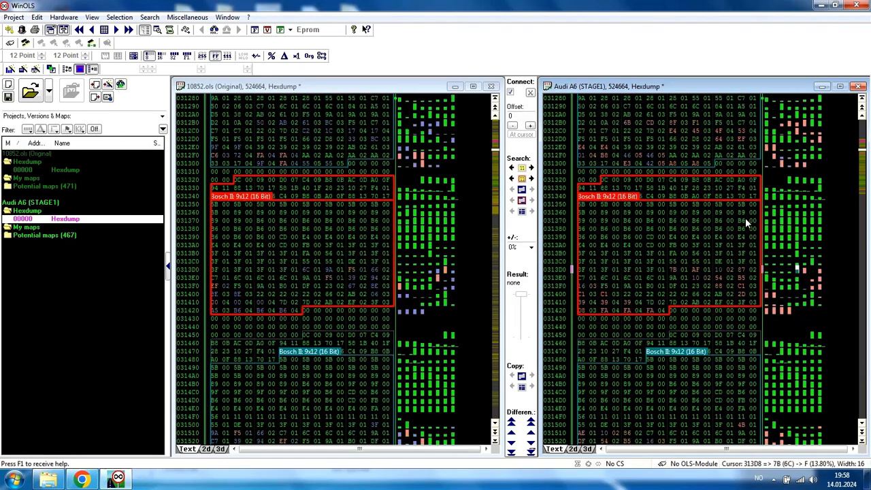
key("n")
key("n")
key("n")
key("n")
key("n")
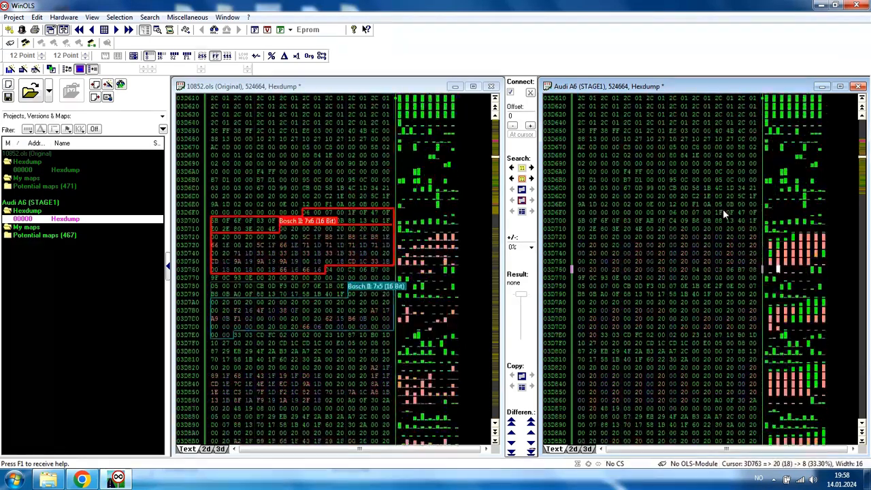
key("n")
key("n")
key("n")
key("n")
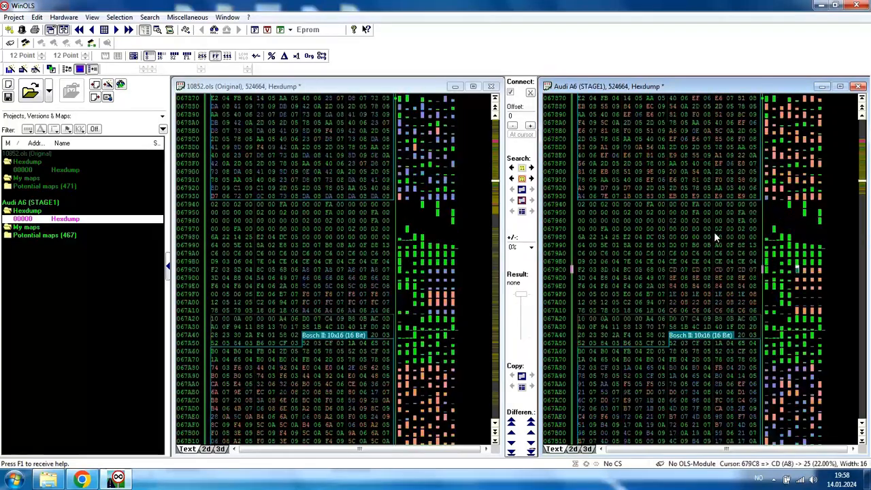
key("n")
key("n")
key("n")
key("n")
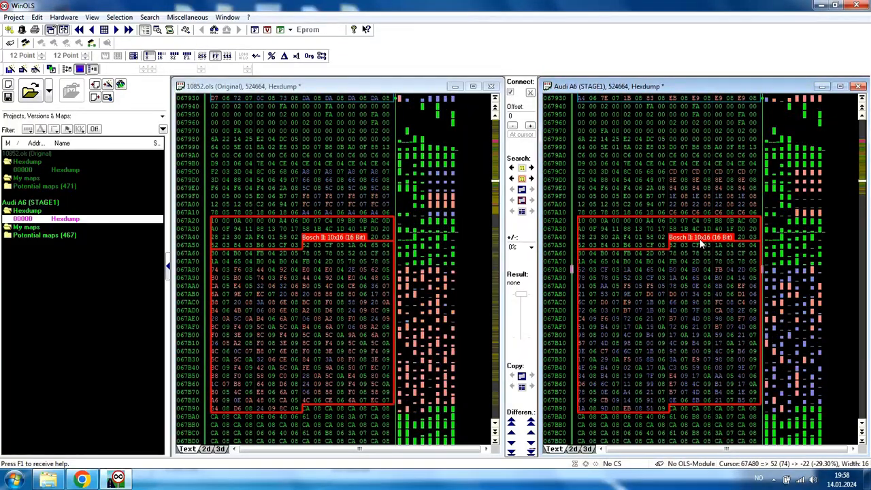
key("n")
key("n")
key("n")
Go back through the differences just before the 10x16 map and examine the changed values around address 679D0 in both hexdumps.
key("v")
key("v")
key("v")
key("v")
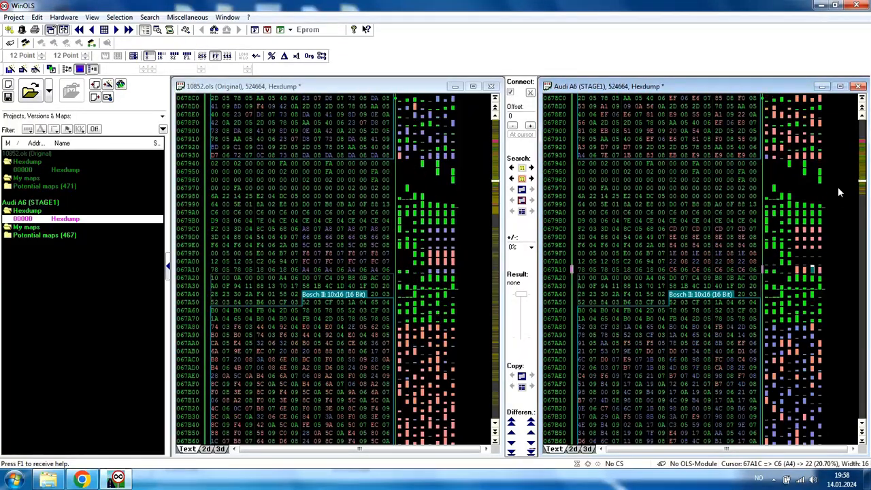
key("v")
key("v")
key("v")
key("v")
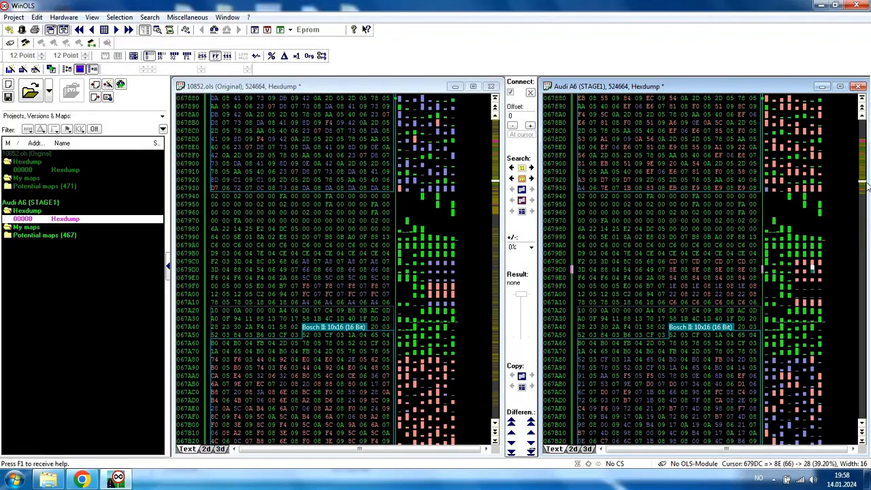
left_click_drag(863, 184, 864, 143)
key("v")
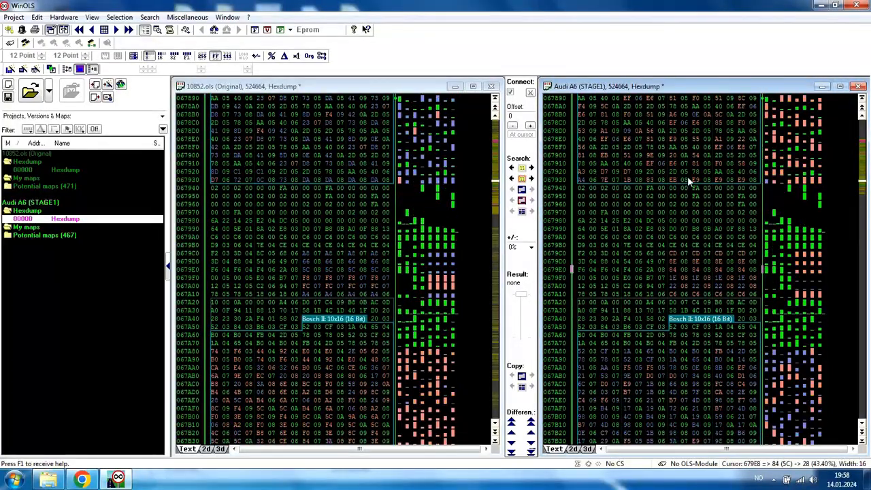
scroll(718, 179, "up", 1)
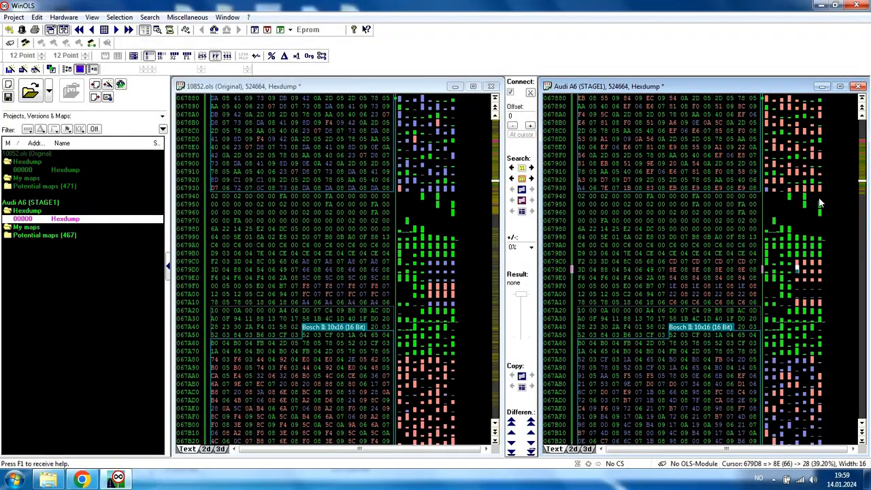
scroll(819, 201, "up", 1)
left_click_drag(862, 184, 869, 168)
key("n")
key("n")
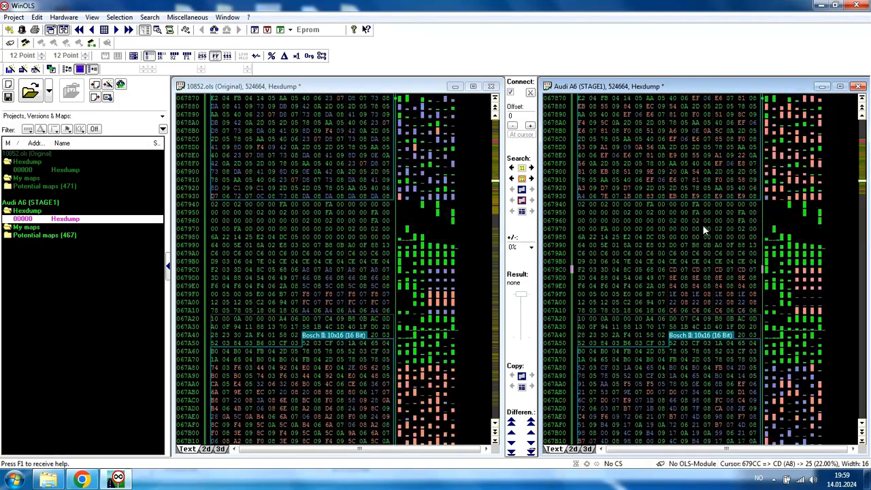
Select the 13x16 Bosch II map at 677A0 so the connected hexdumps show 16-bit values in 13 columns.
scroll(704, 221, "up", 7)
double_click(623, 164)
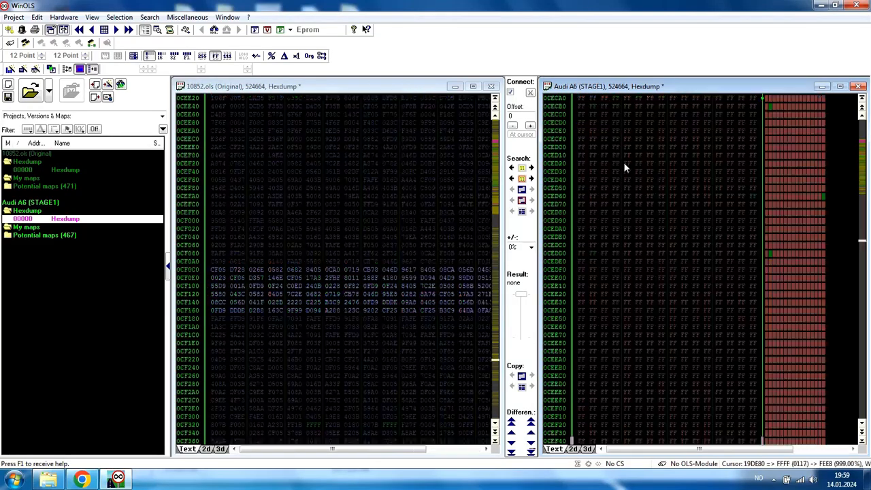
key("n")
key("n")
key("n")
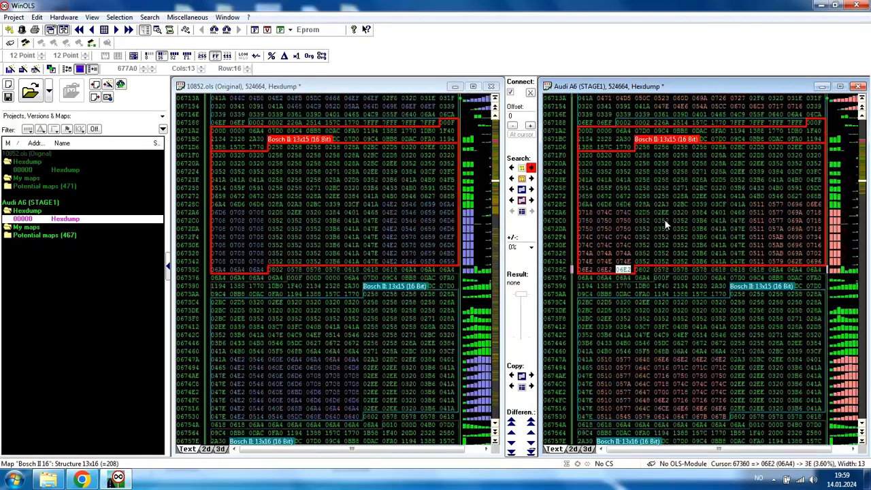
Step backward through the differences from the 13x15 map near 67360 and examine the modified maps down to the 8x16 maps near 4BBDE.
key("v")
key("v")
key("v")
key("v")
key("v")
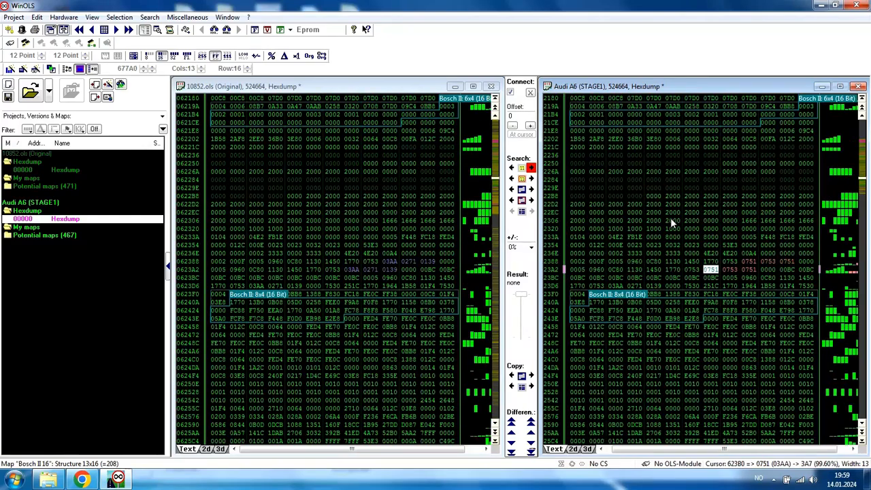
key("v")
key("v")
key("v")
key("v")
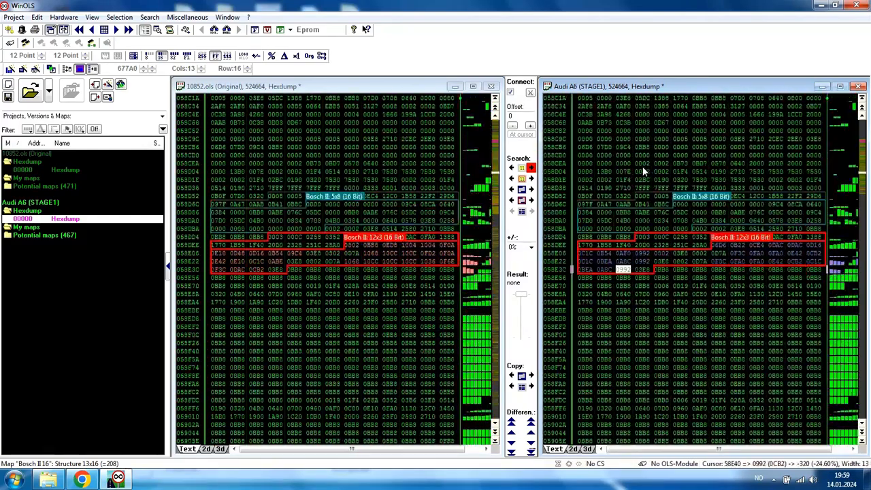
key("v")
key("v")
key("v")
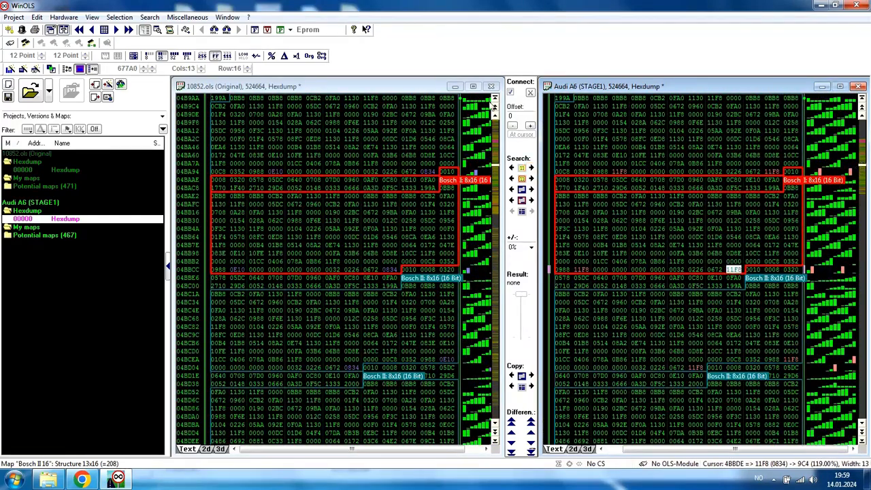
Start creating a selection and take its start address, 20056, from the hexdump cursor just after the FFFF-filled block in STAGE1.
left_click(126, 19)
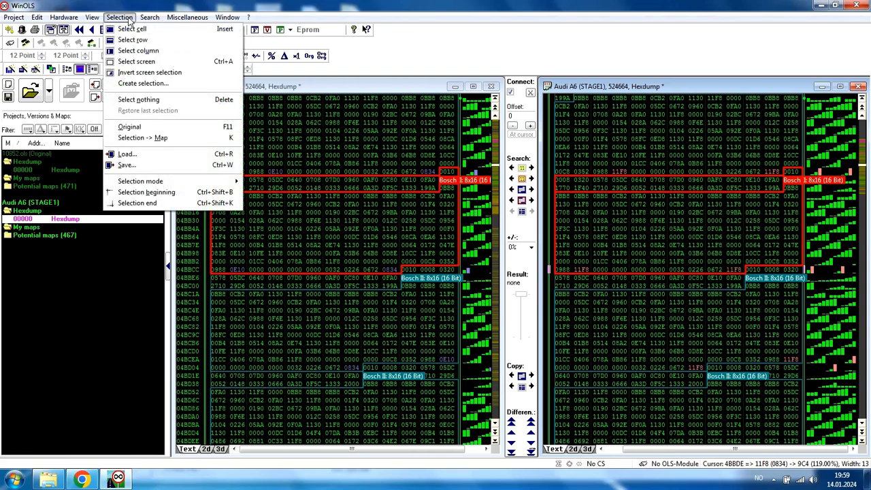
left_click(163, 85)
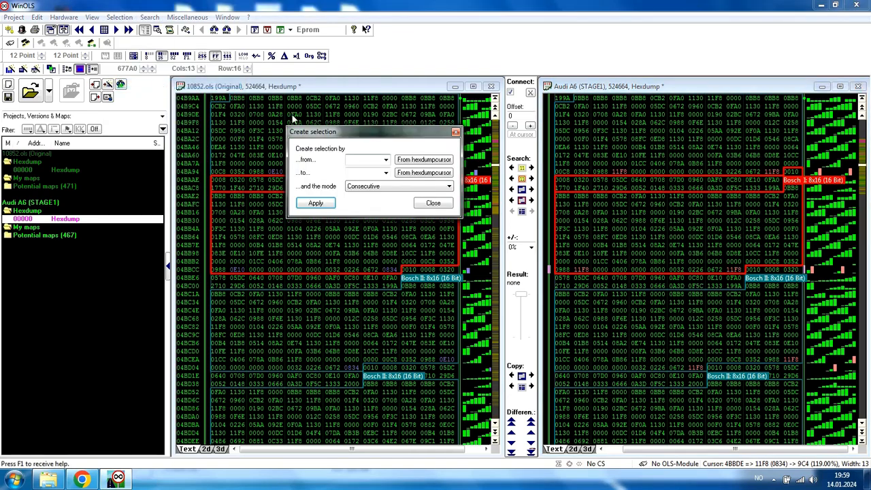
left_click_drag(341, 134, 279, 25)
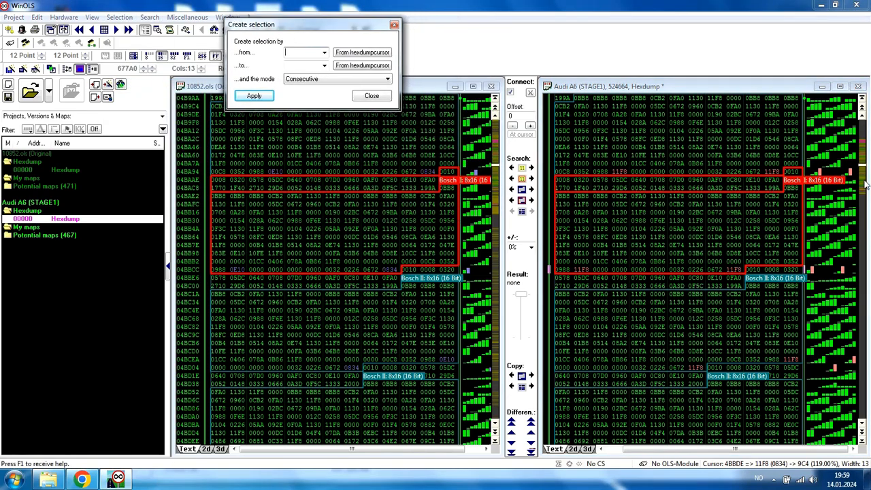
left_click_drag(863, 169, 842, 145)
key("v")
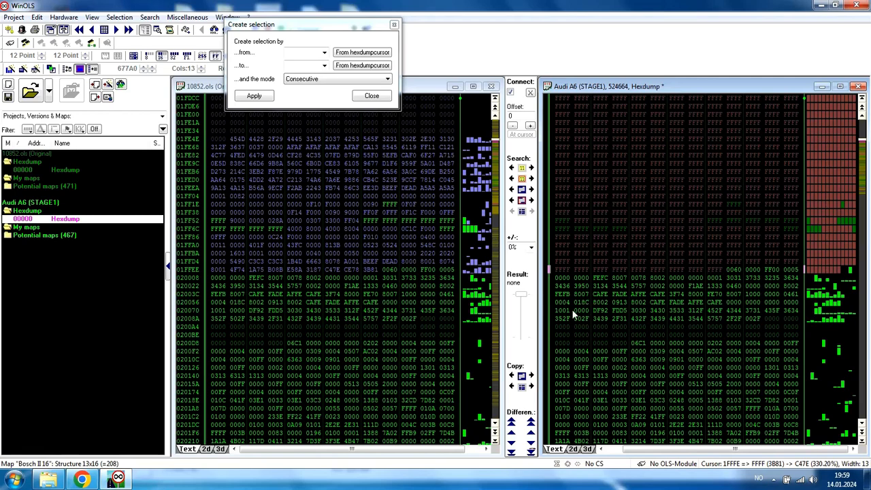
left_click(563, 327)
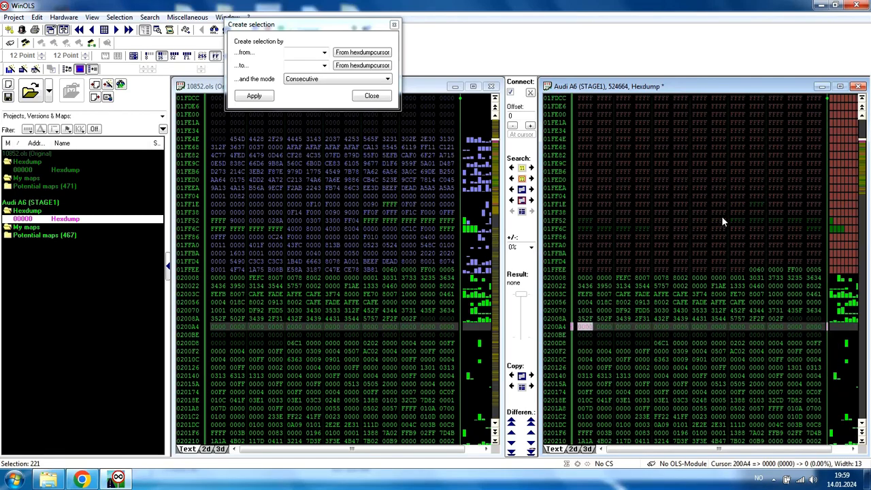
key("v")
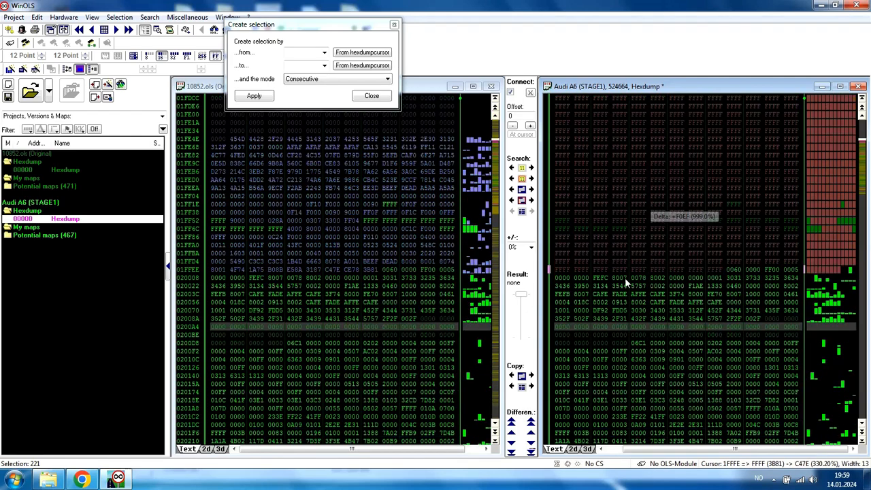
left_click(564, 302)
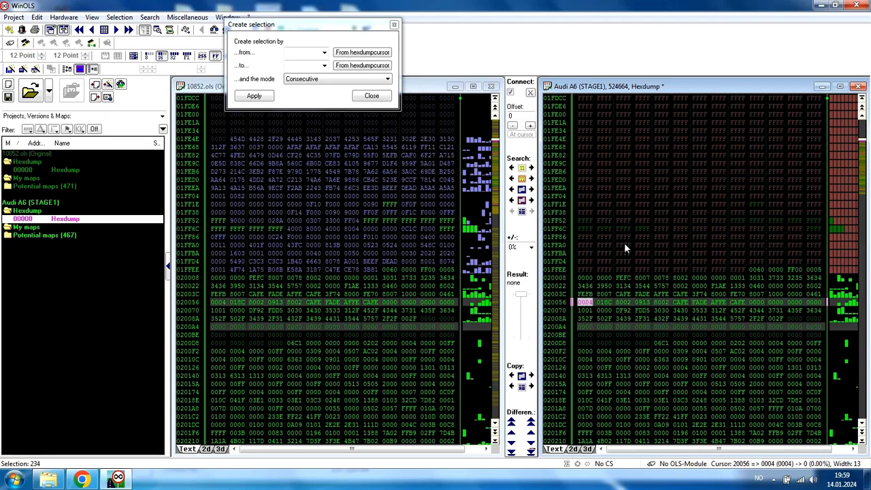
left_click(589, 302)
left_click(362, 53)
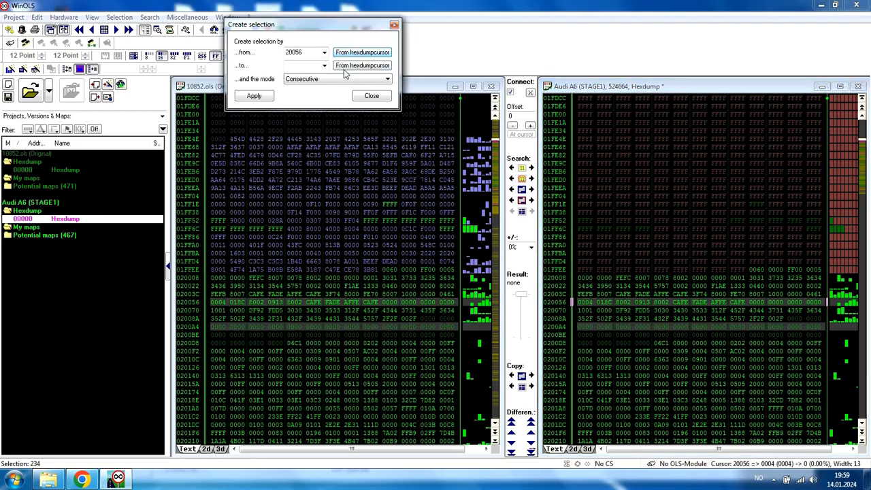
left_click_drag(309, 28, 314, 40)
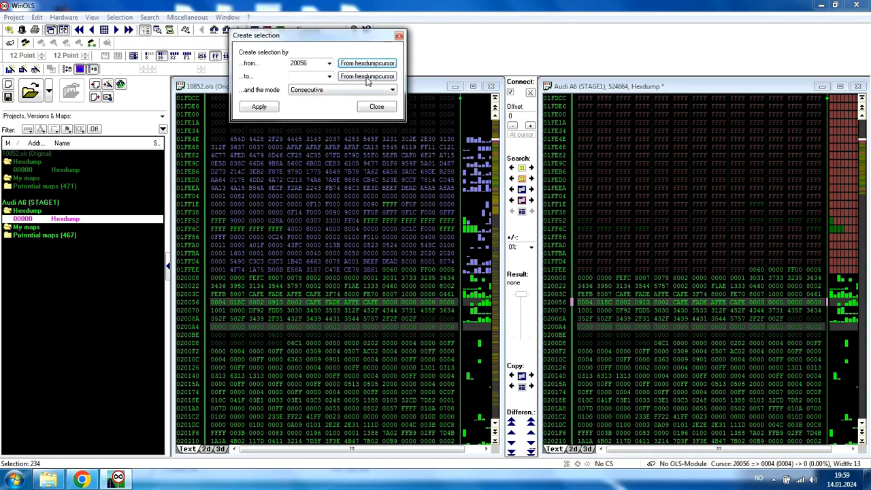
double_click(310, 63)
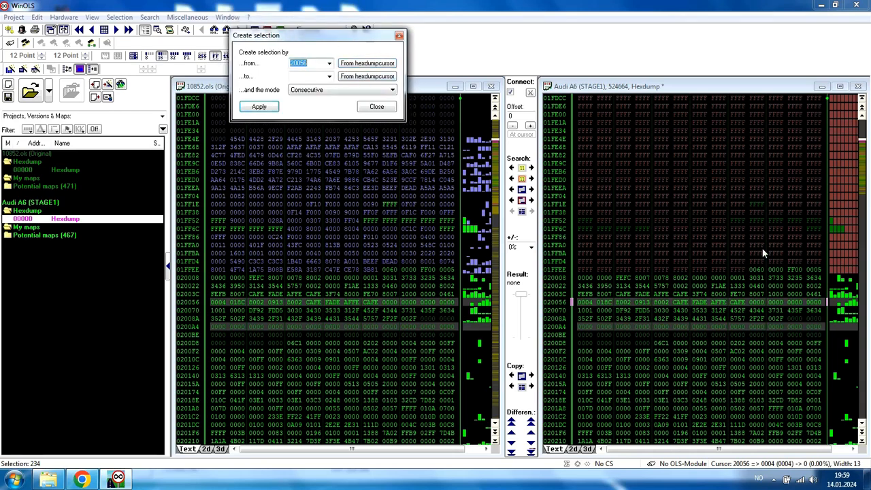
Examine the differences beyond the start address to locate the last modified map before the FFFF-filled area around 80C36.
left_click(865, 145)
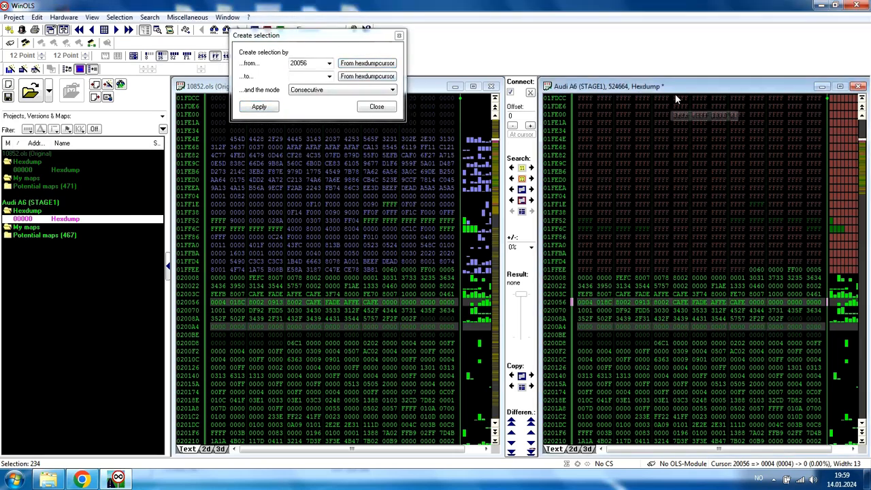
key("n")
key("n")
key("n")
key("n")
key("n")
key("n")
key("n")
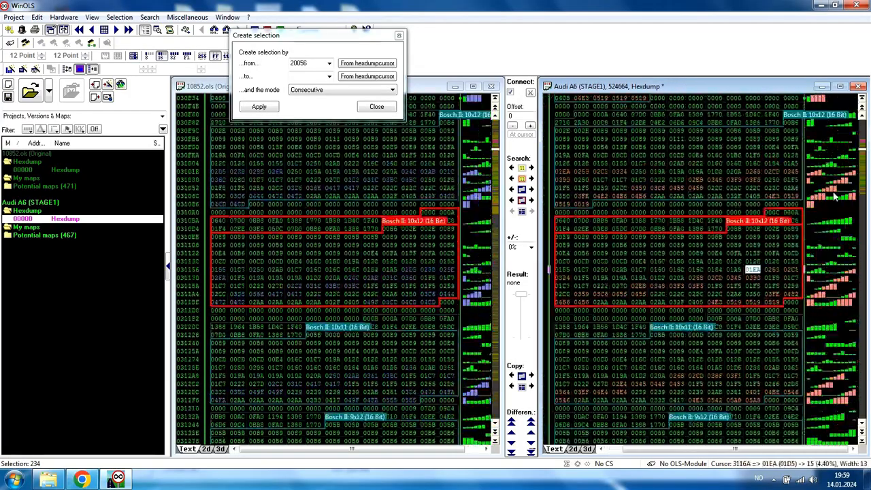
key("n")
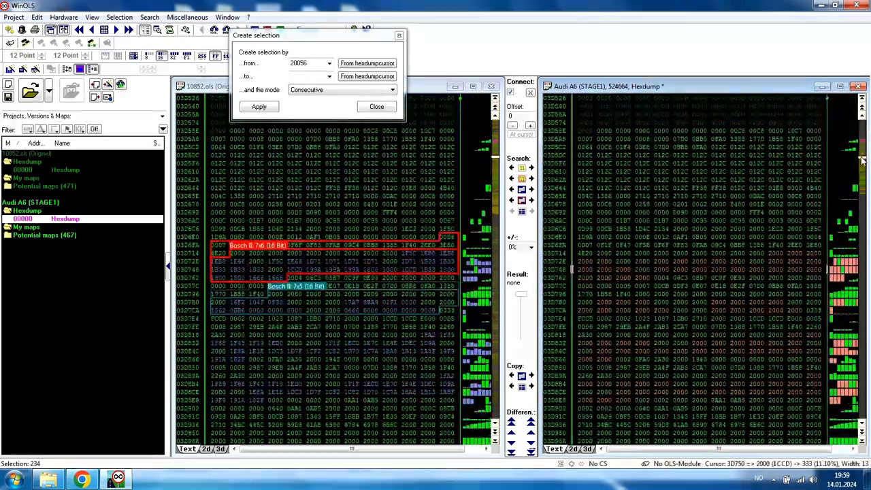
left_click_drag(863, 161, 862, 198)
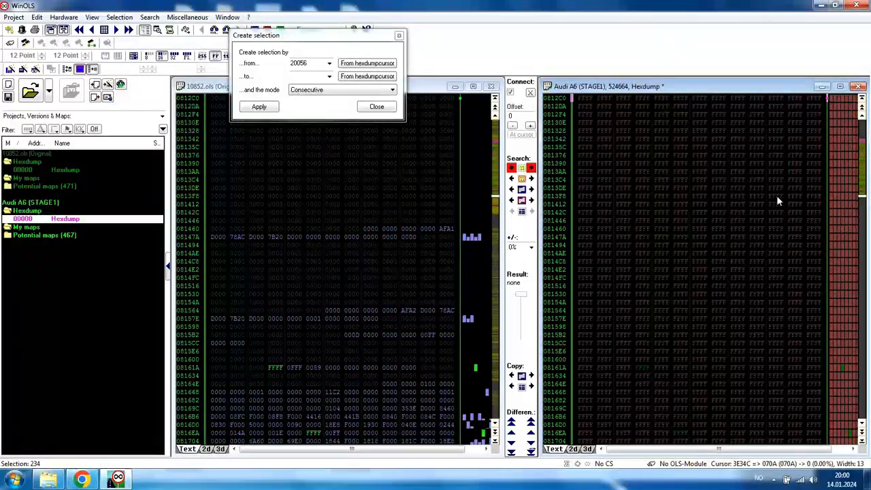
key("n")
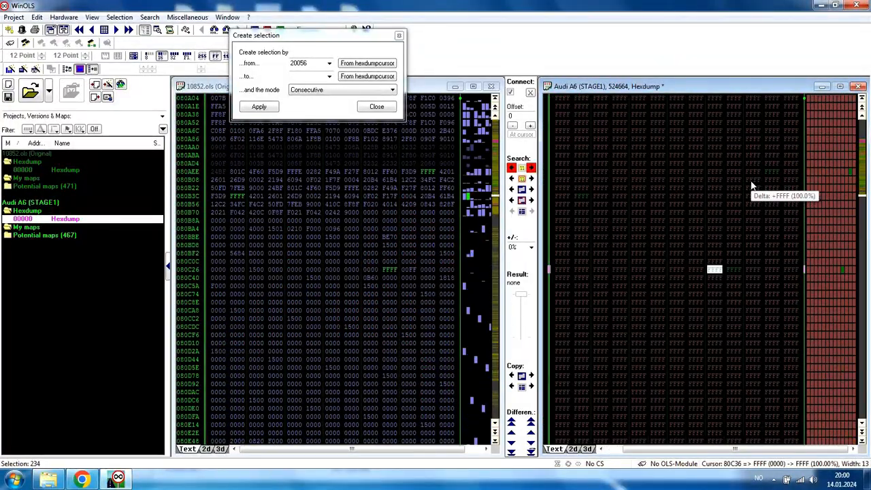
key("n")
key("v")
key("v")
key("v")
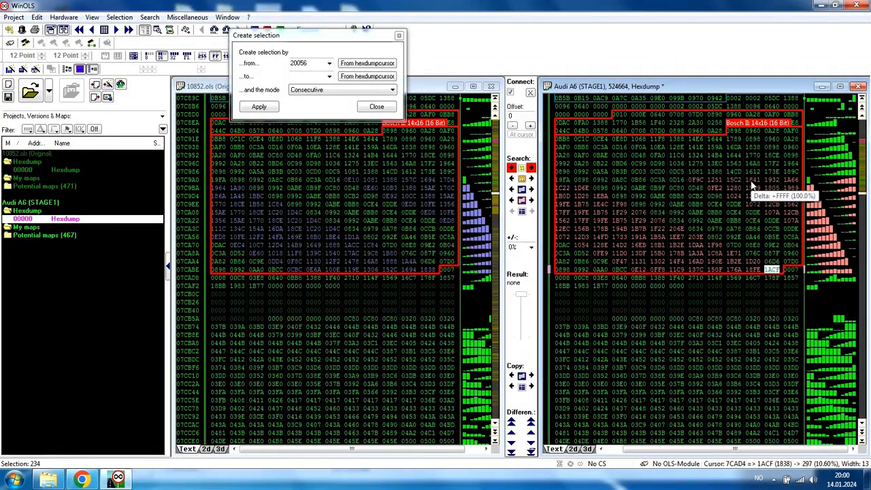
key("n")
key("v")
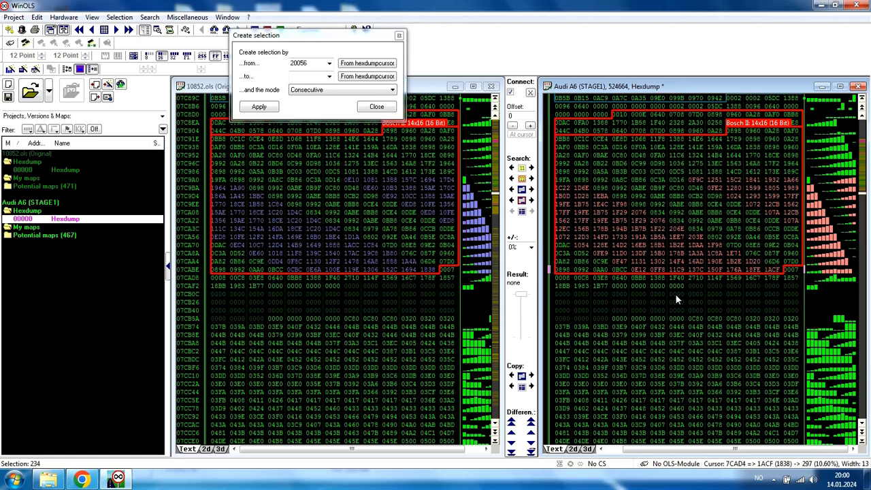
Set the selection's end to address 7CB0C, just past the last modified 14x16 map, and apply it in Consecutive mode.
left_click(564, 293)
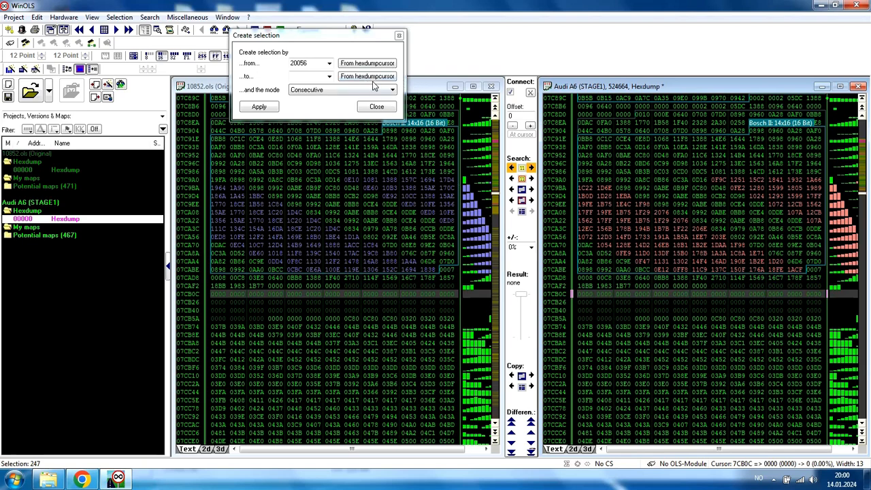
left_click(368, 76)
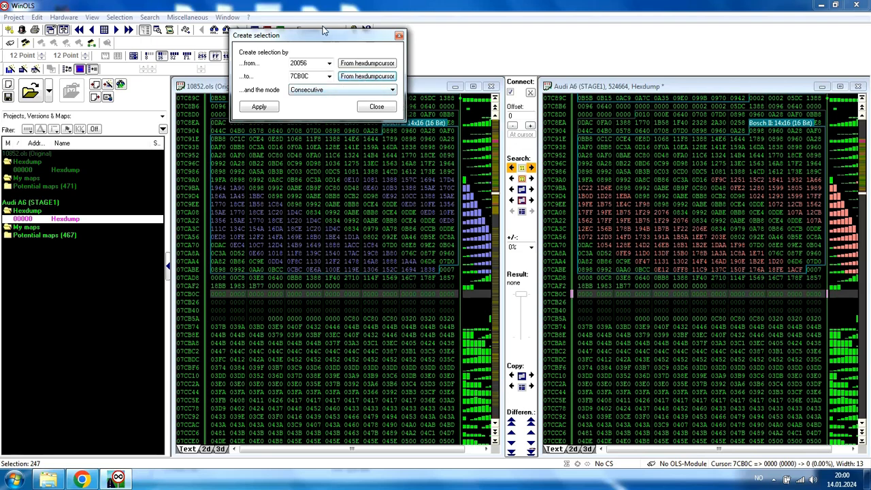
left_click_drag(313, 36, 330, 60)
left_click(275, 123)
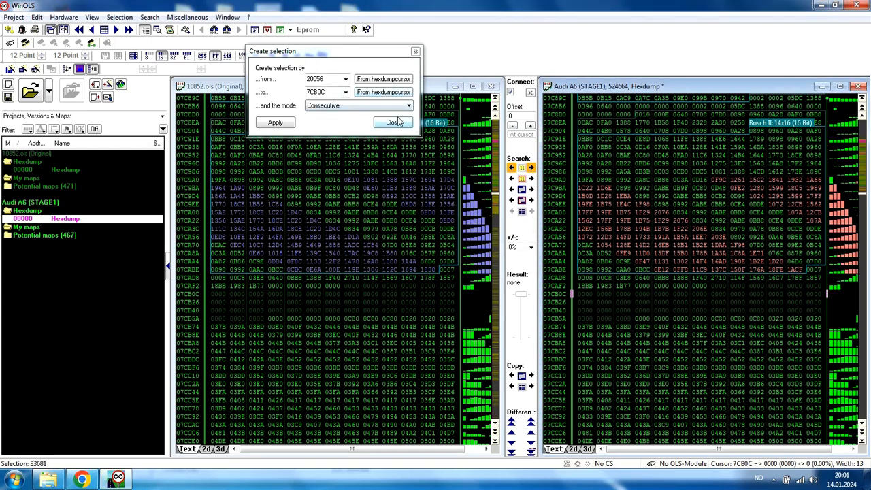
left_click_drag(329, 52, 449, 41)
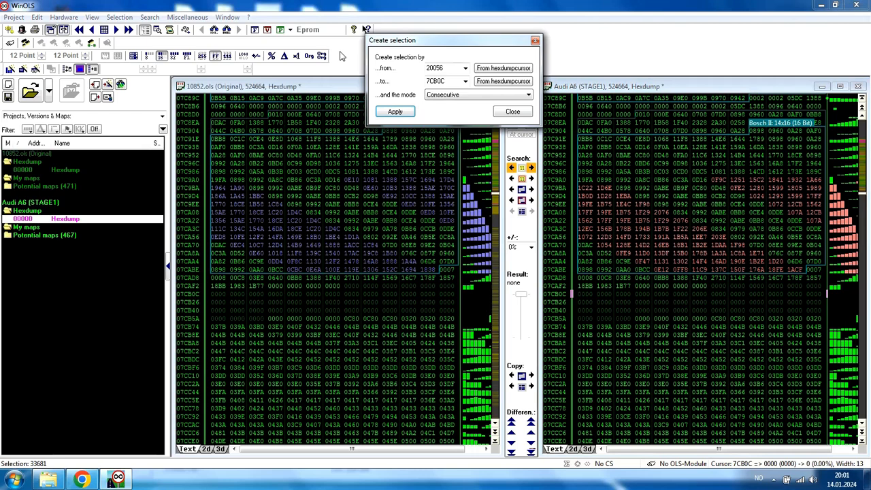
Show the hexdump as 8-bit data, reapply the 20056 to 7CB0C selection in Consecutive mode, check its end, and close the selection dialog.
left_click(148, 55)
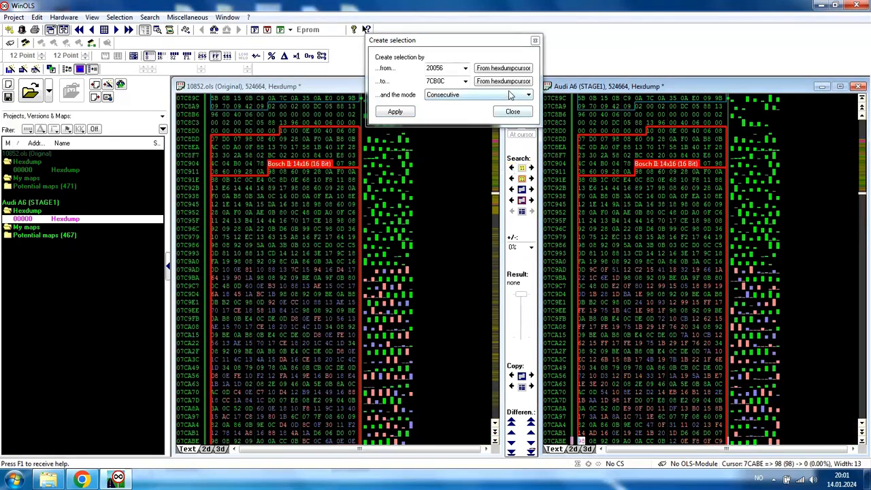
left_click(395, 112)
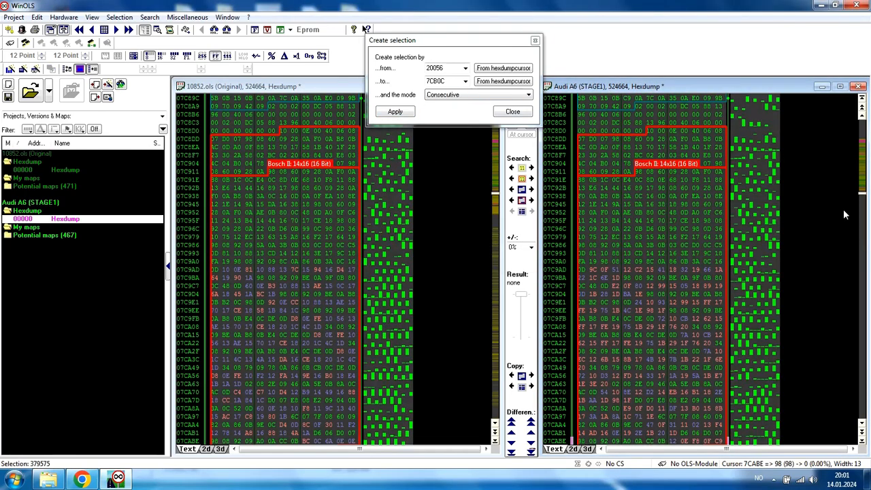
scroll(769, 333, "down", 1)
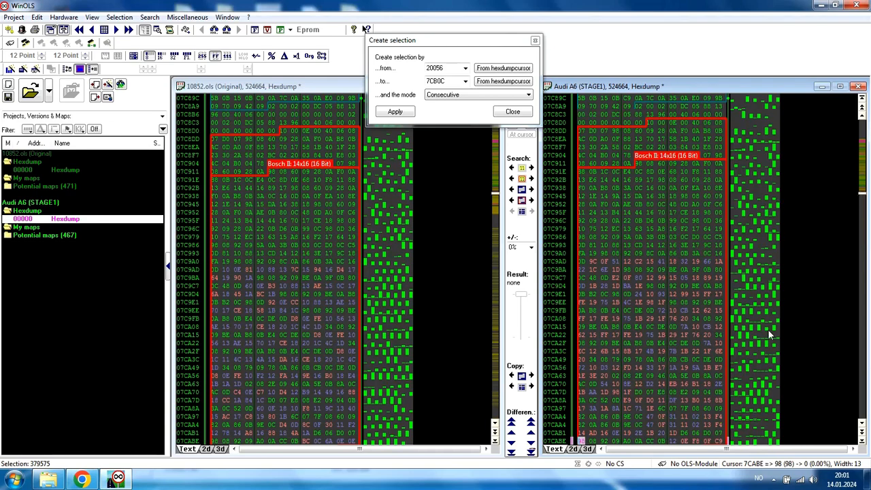
scroll(768, 333, "down", 7)
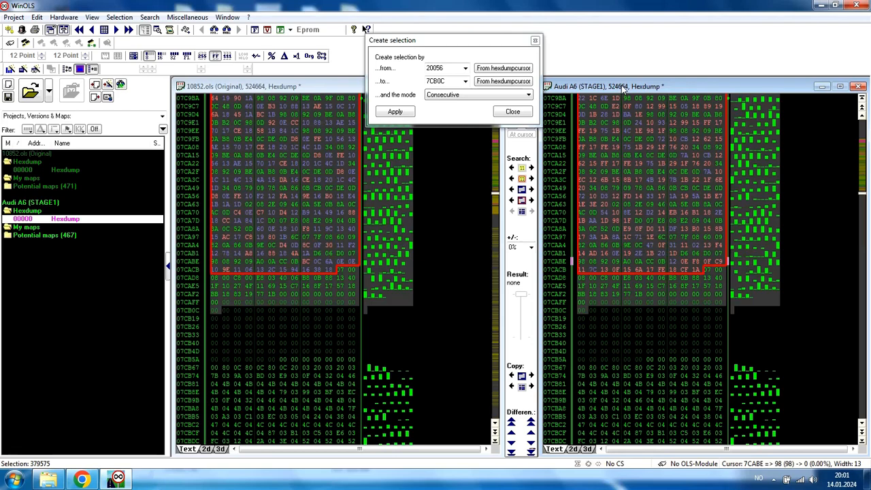
left_click_drag(468, 41, 366, 32)
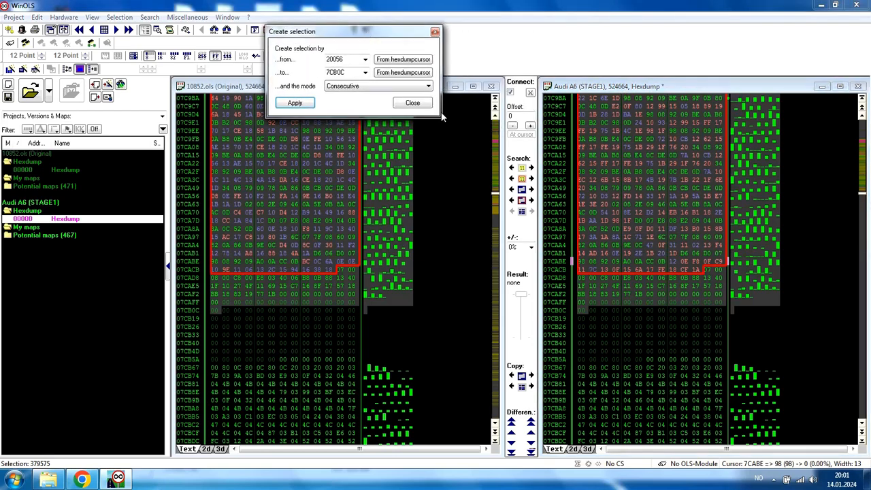
left_click(412, 103)
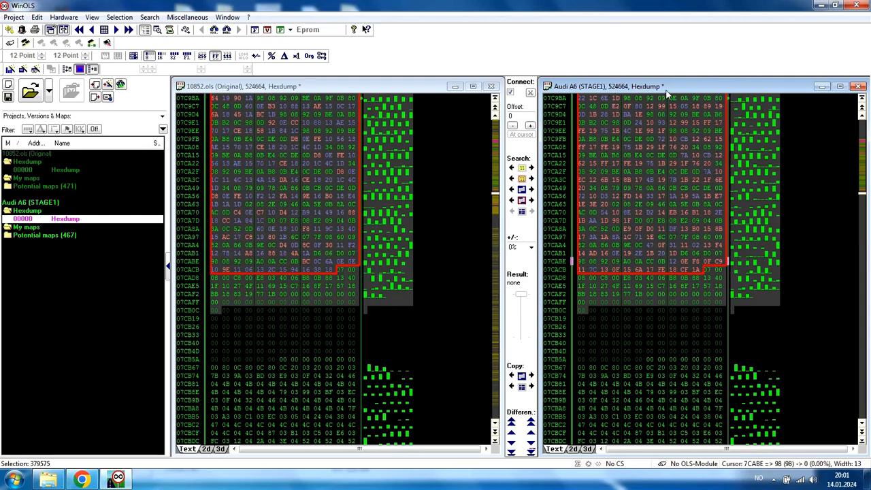
Transfer the selected STAGE1 range into the 10852.ols original with all values absolute, even unchanged, and always apply changes to protected memory.
key("ctrl+v")
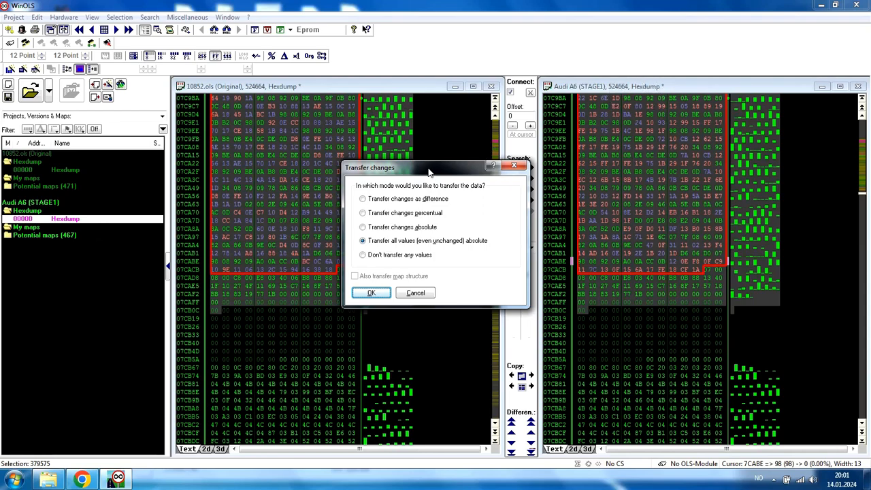
left_click_drag(429, 172, 649, 268)
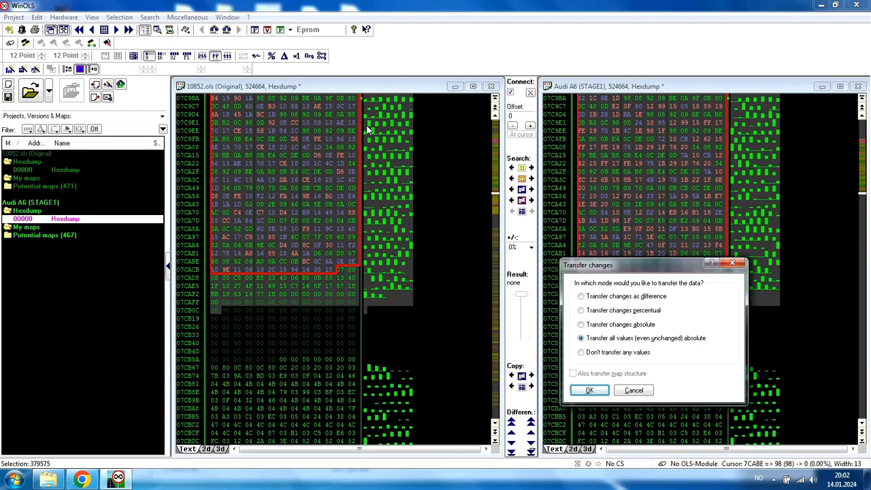
left_click_drag(624, 270, 622, 260)
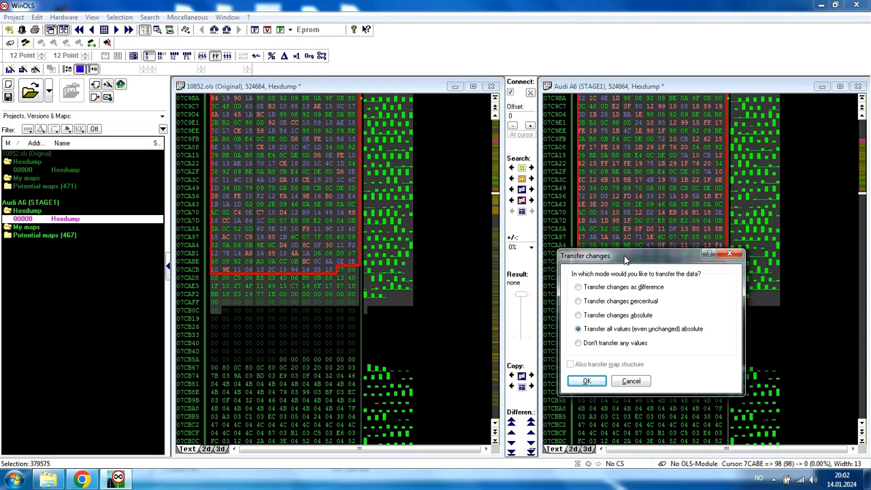
left_click(620, 329)
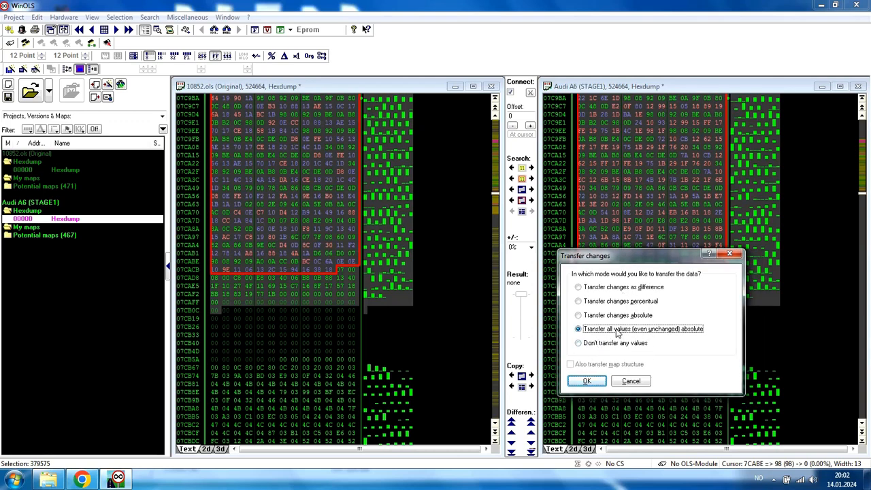
left_click(588, 380)
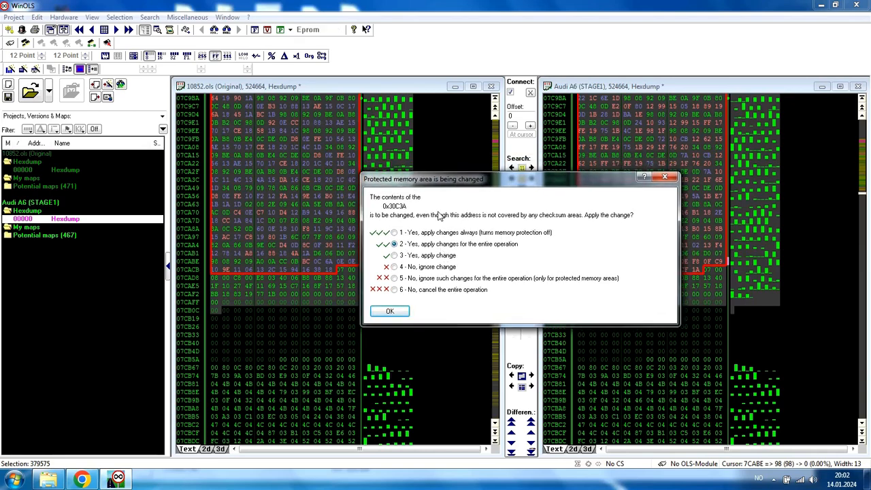
key("Up")
left_click(392, 312)
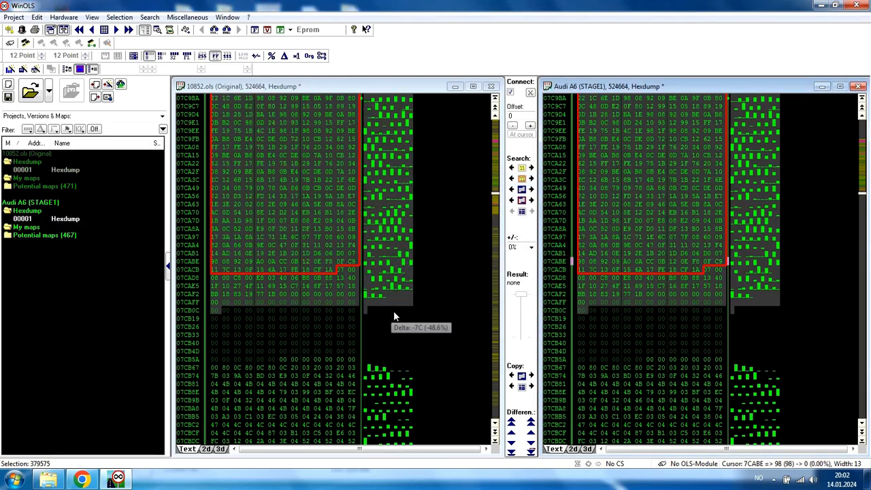
Check the transferred data in the 10852.ols project, start exporting that project, and name the new version Stage1 VR.
left_click_drag(491, 197, 492, 163)
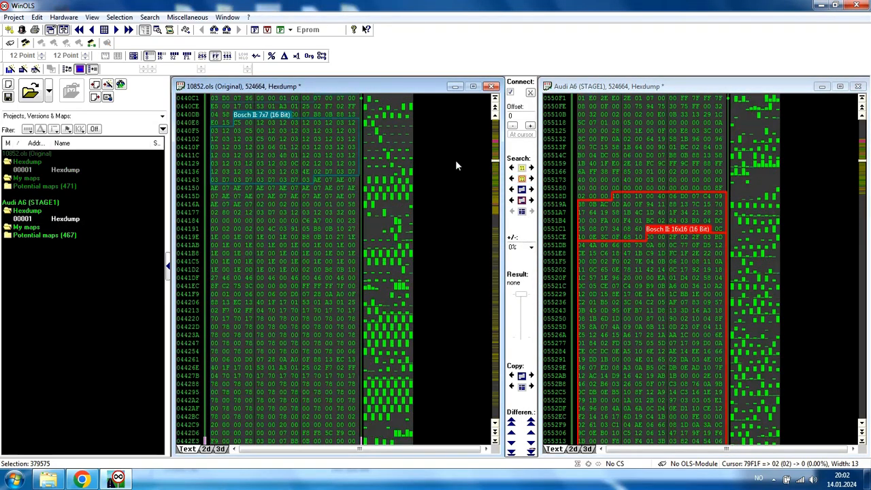
left_click(362, 90)
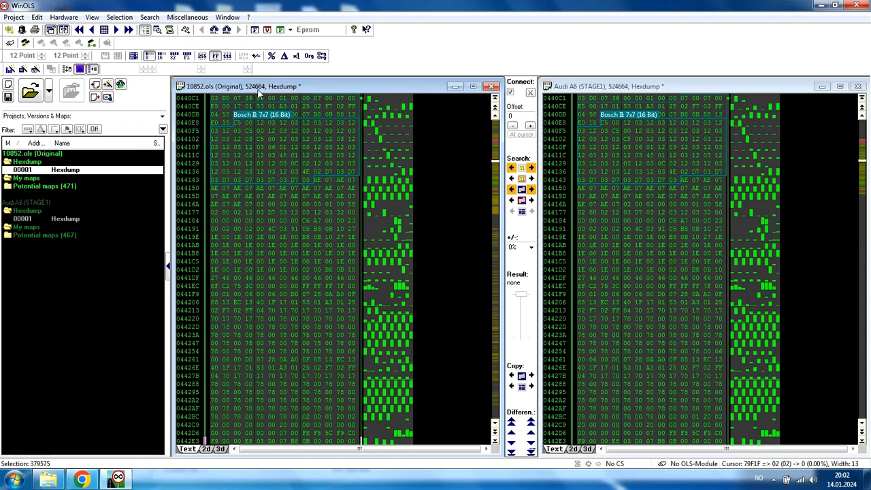
left_click(95, 97)
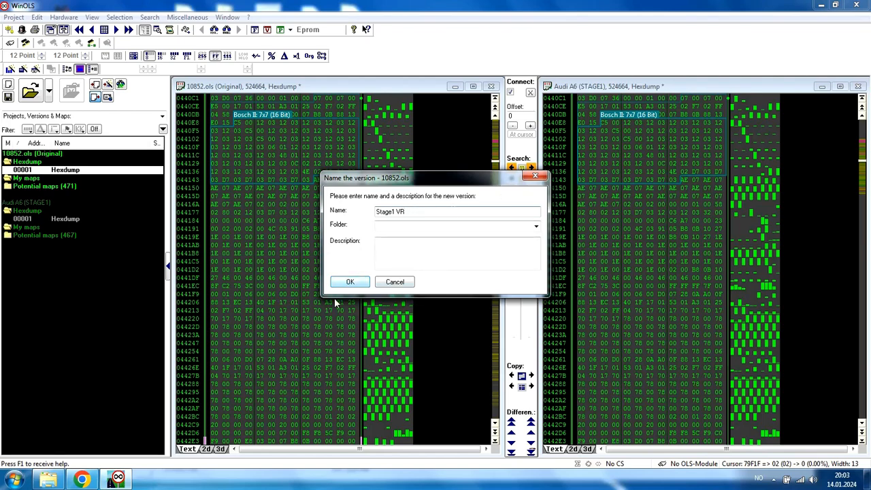
left_click(351, 283)
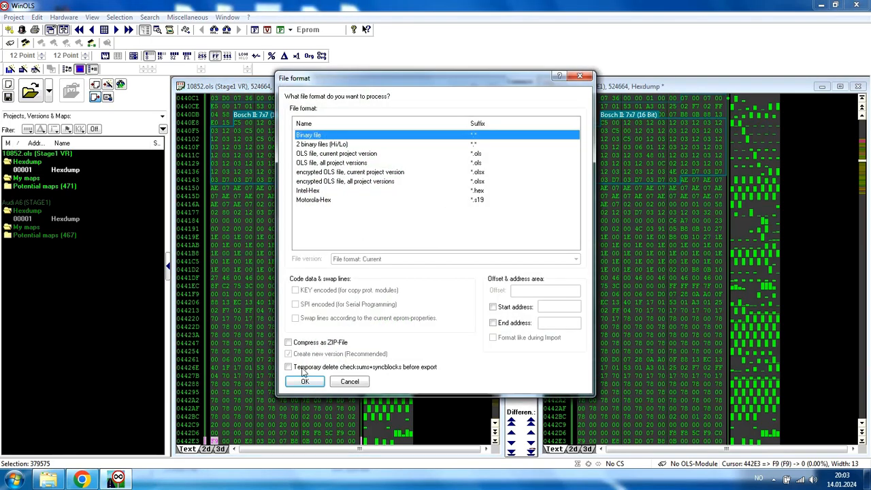
Export the version as a binary file to the Desktop, named WinOLS (10852.ols (Stage1 VR) - 524664).bin.
left_click(304, 382)
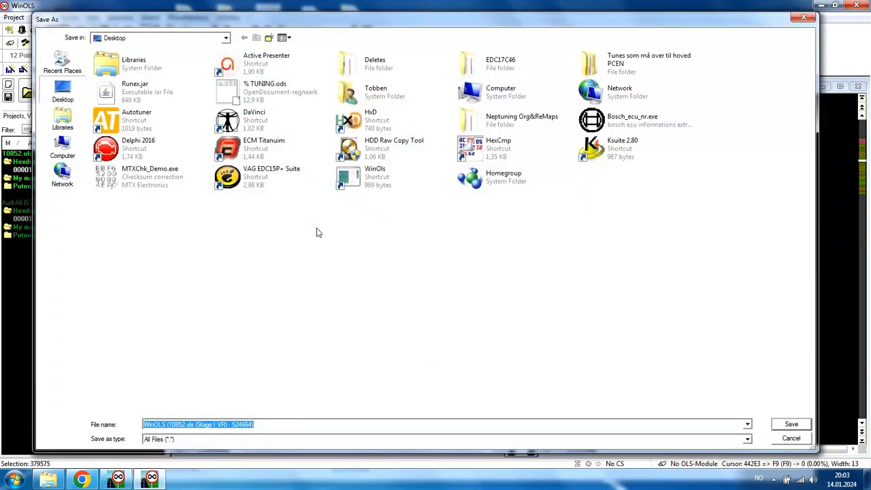
left_click(278, 423)
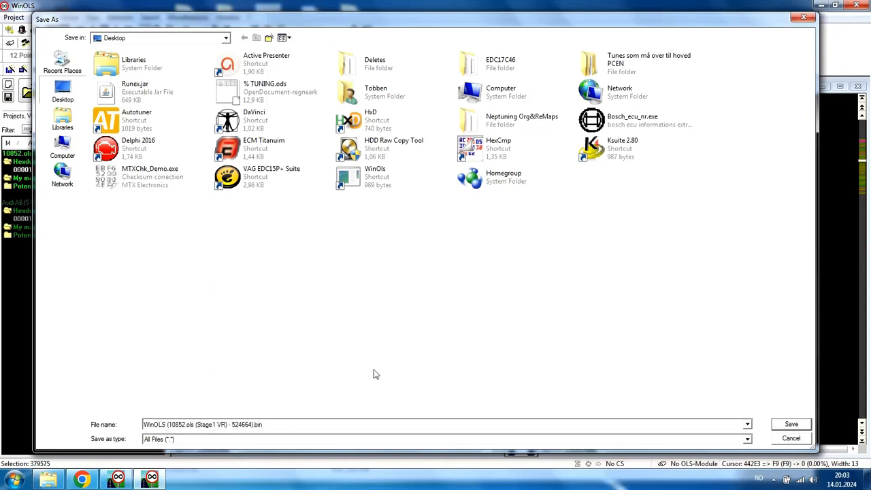
left_click(789, 423)
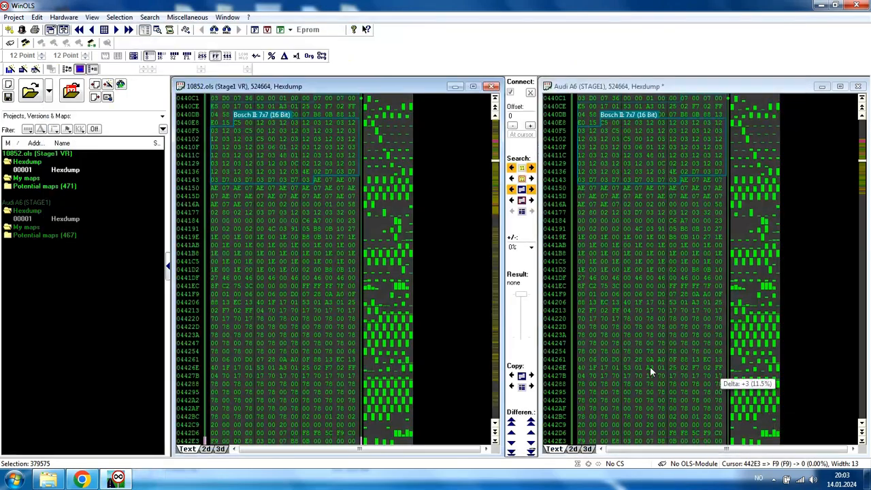
Disconnect the two hexdump windows, resetting the window connection and reference window, and close both projects.
left_click(530, 92)
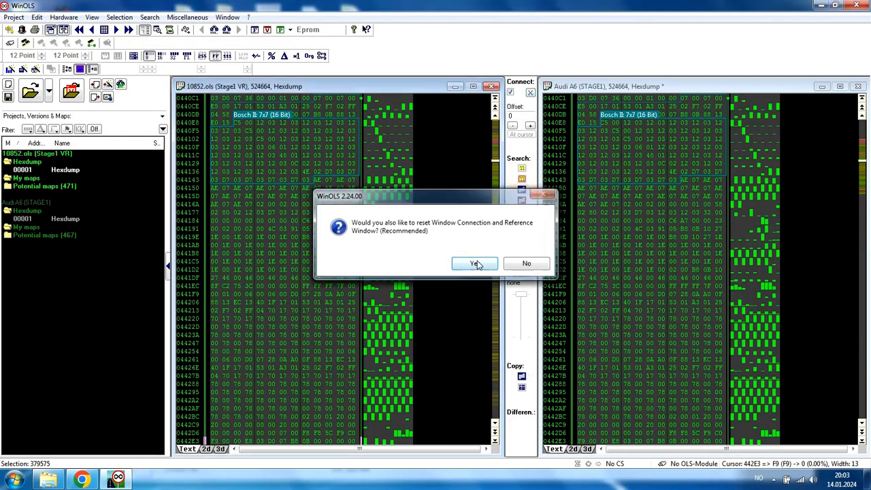
left_click(475, 264)
left_click(857, 87)
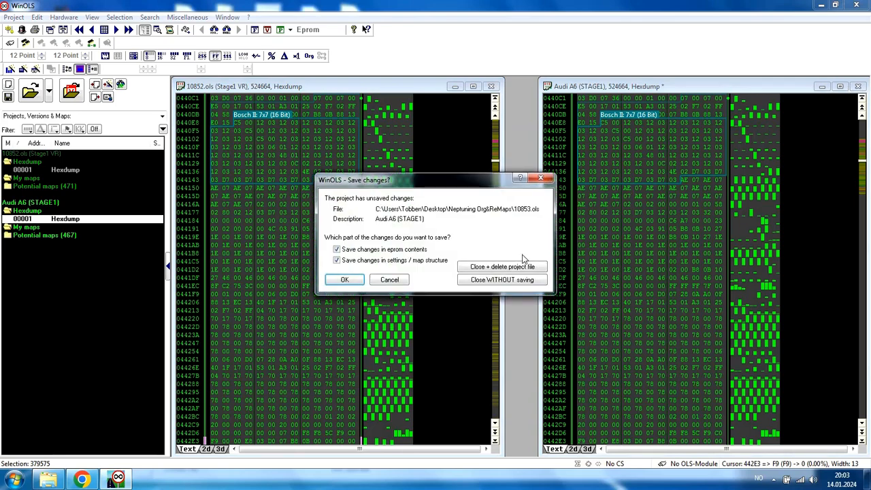
left_click(775, 171)
left_click(490, 87)
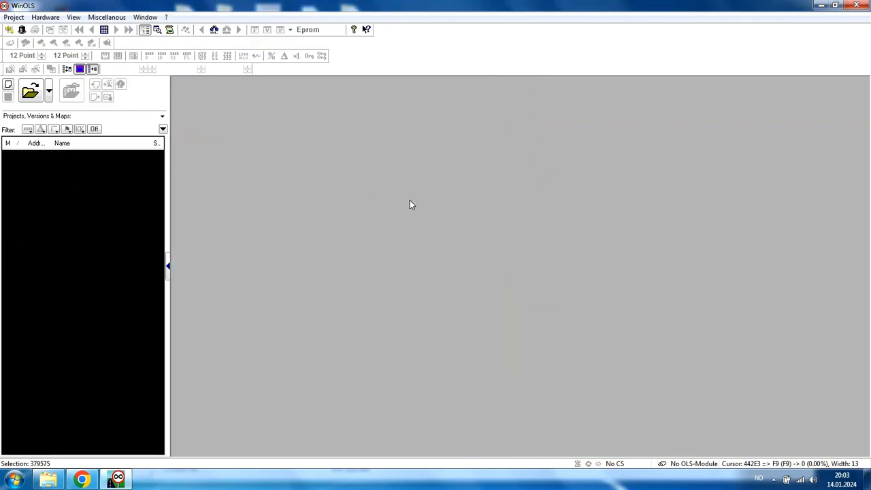
Import the original TC1767 file from the EDC17C46 folder, choosing to open the identical existing Audi A6 (Original) project instead.
left_click_drag(379, 4, 529, 48)
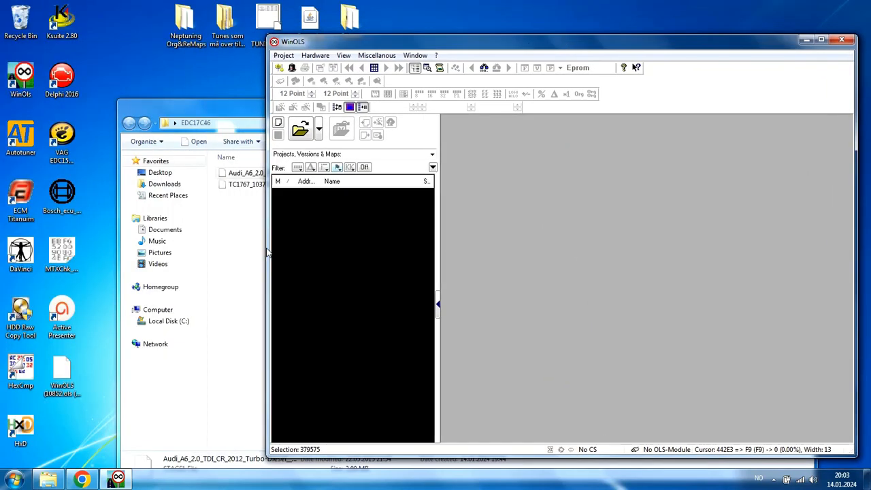
left_click(229, 217)
left_click_drag(441, 185, 826, 236)
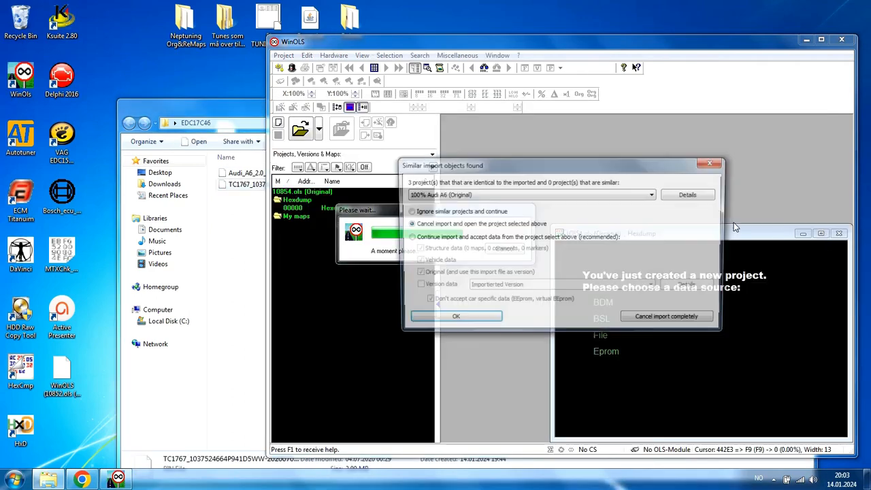
left_click(452, 319)
left_click_drag(562, 132, 580, 141)
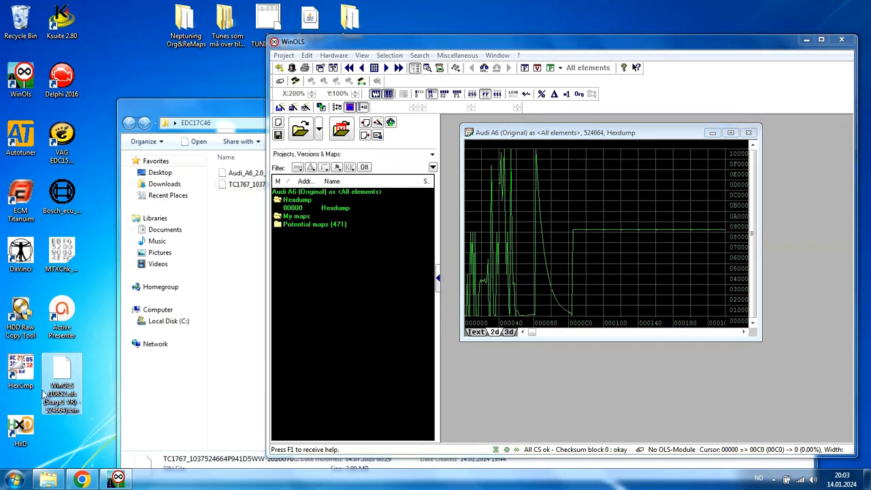
Import the exported Stage1 VR .bin from the Desktop, opening the matching Stage1 VR project, and maximize the program window.
left_click_drag(65, 381, 699, 391)
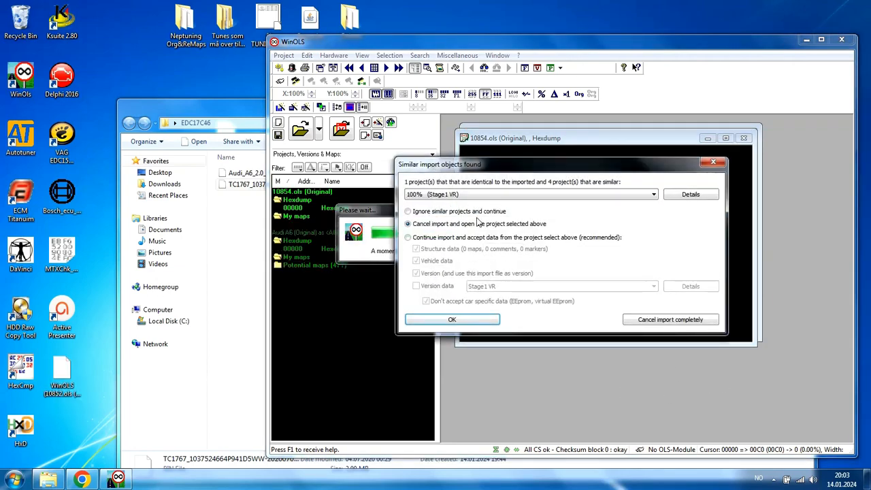
left_click(452, 320)
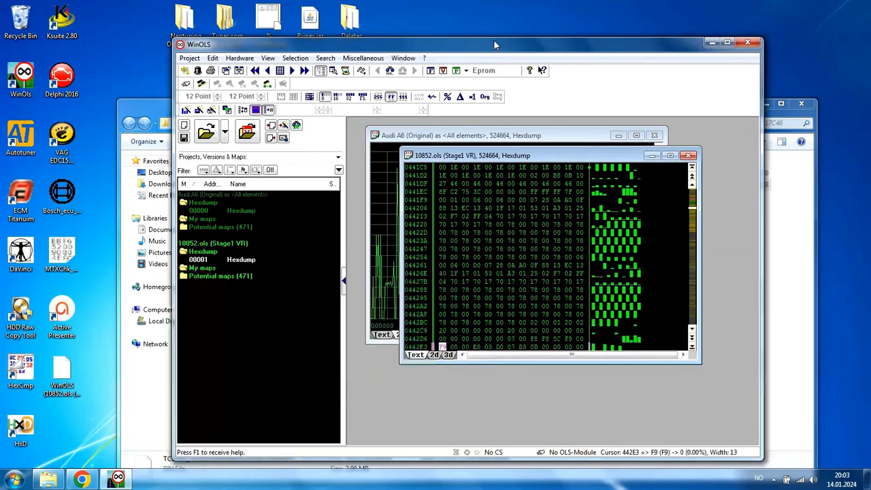
double_click(591, 49)
Connect the Audi A6 (Original) window with the Stage1 VR version of 10852.ols, comparing values with the connected project.
left_click(291, 94)
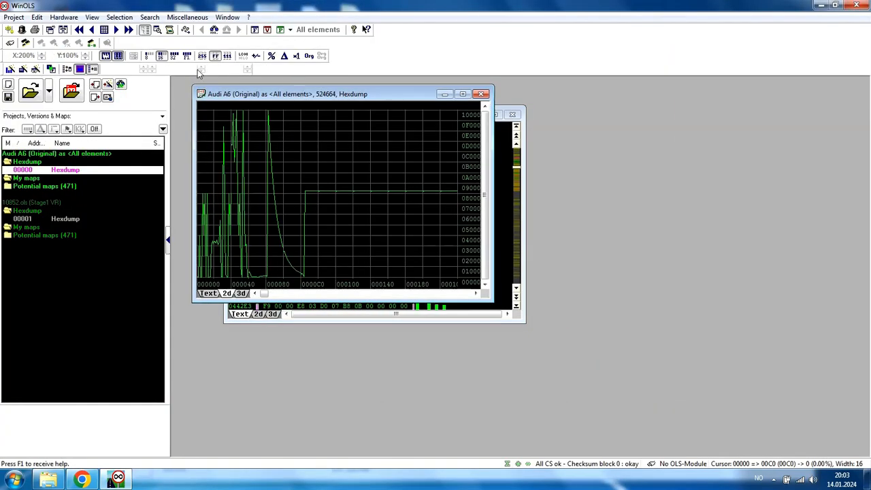
left_click(65, 31)
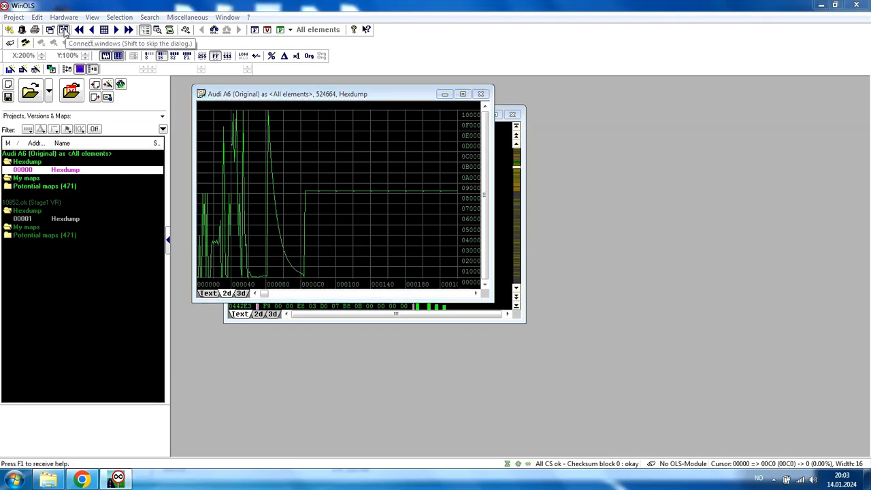
left_click(548, 247)
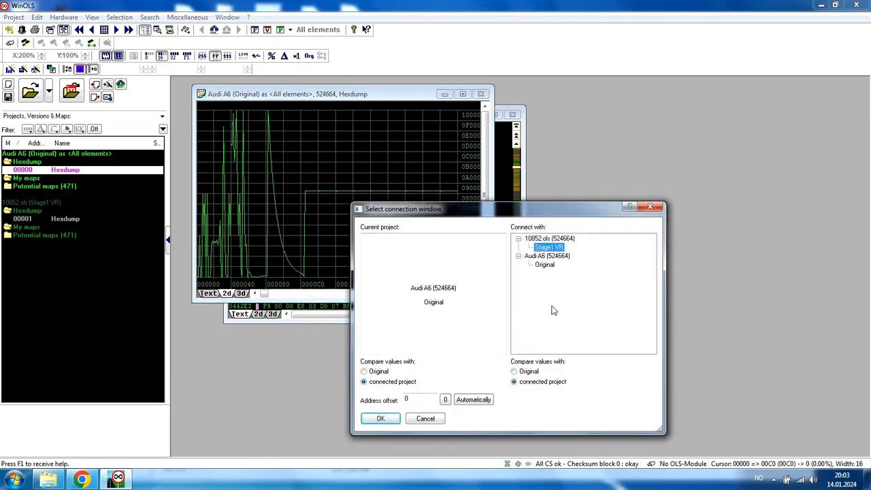
left_click(381, 418)
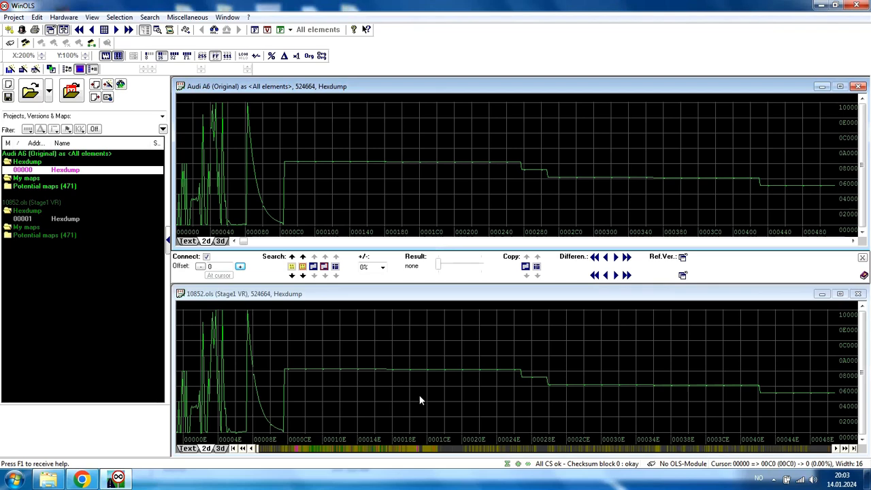
Display the connected hexdumps in text view as 8-bit data.
left_click(191, 242)
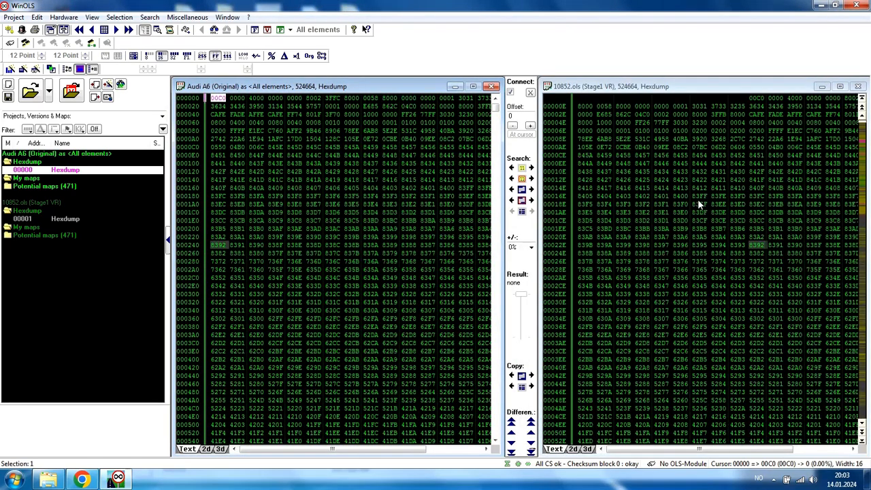
left_click(148, 56)
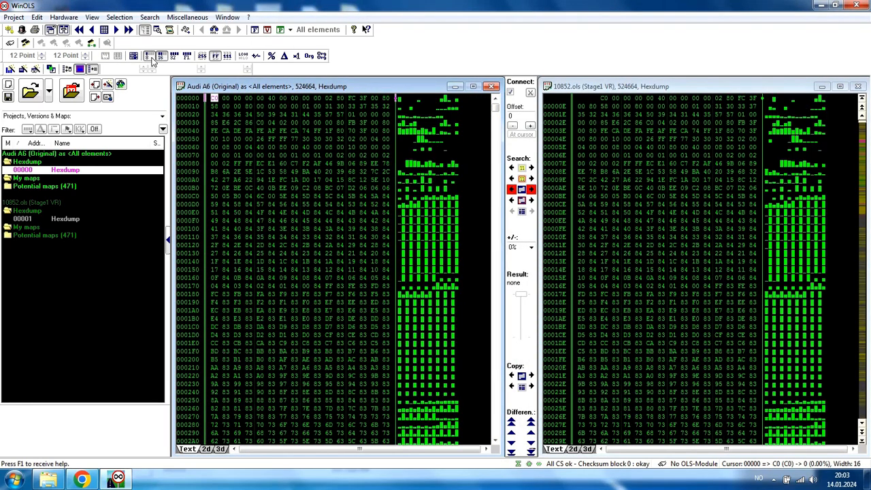
left_click(162, 55)
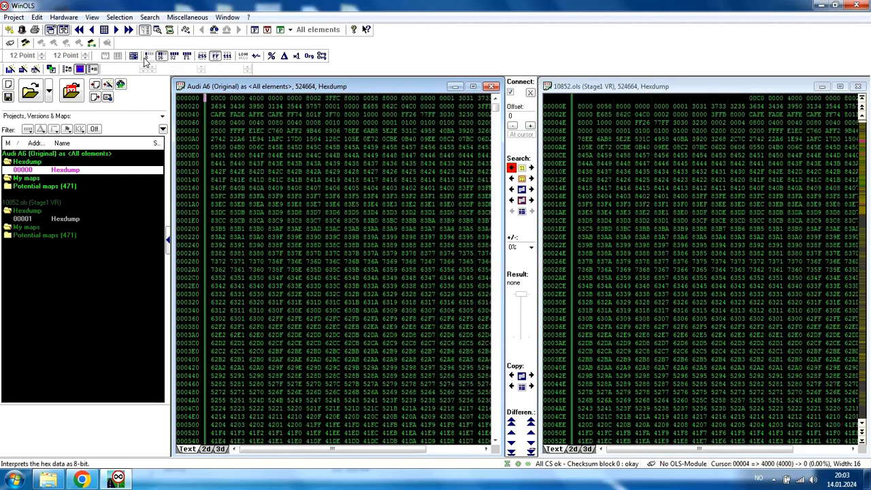
left_click(148, 56)
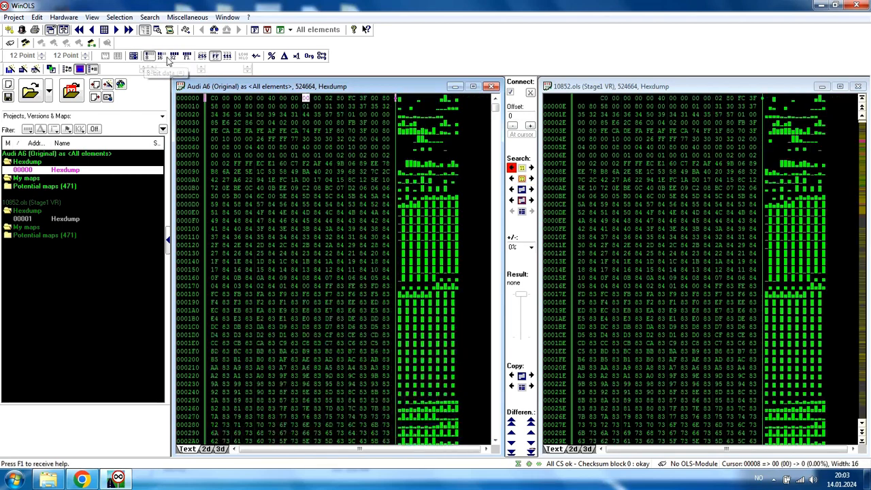
Step through the differences between the Stage1 VR and Audi A6 (Original) hexdumps, examining the changed values in the detected Bosch II maps.
left_click(680, 88)
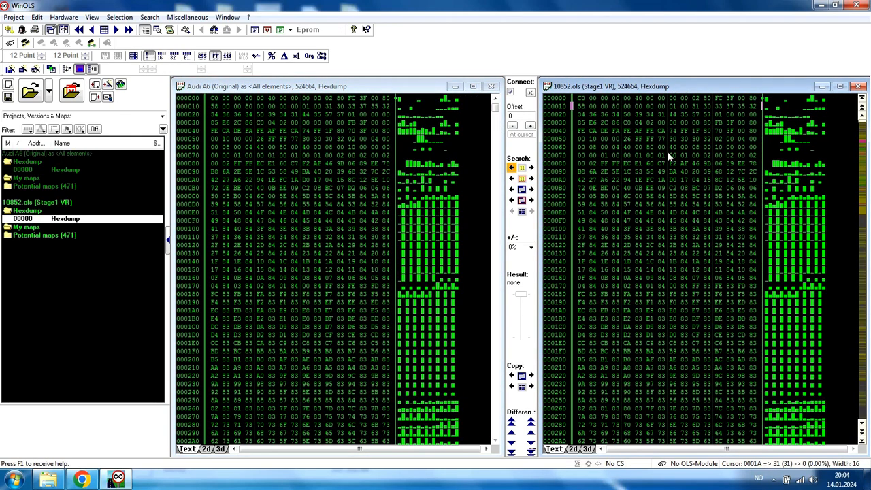
key("n")
key("n")
key("n")
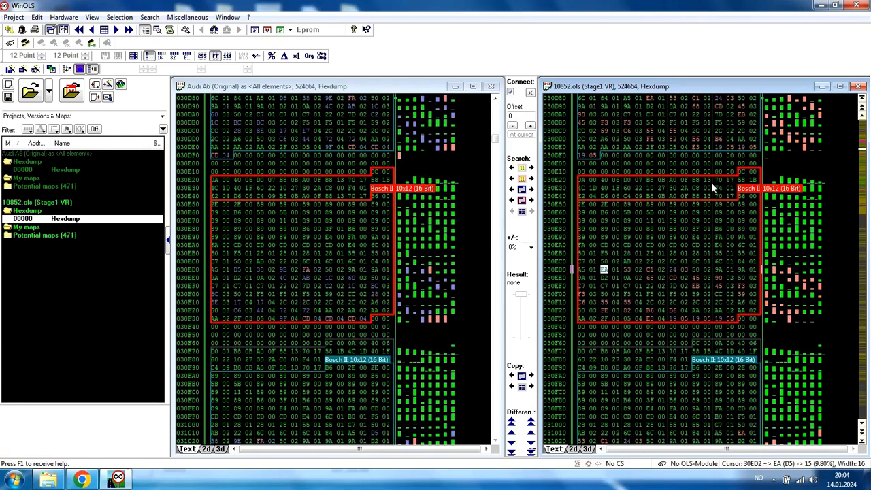
left_click(496, 100)
key("n")
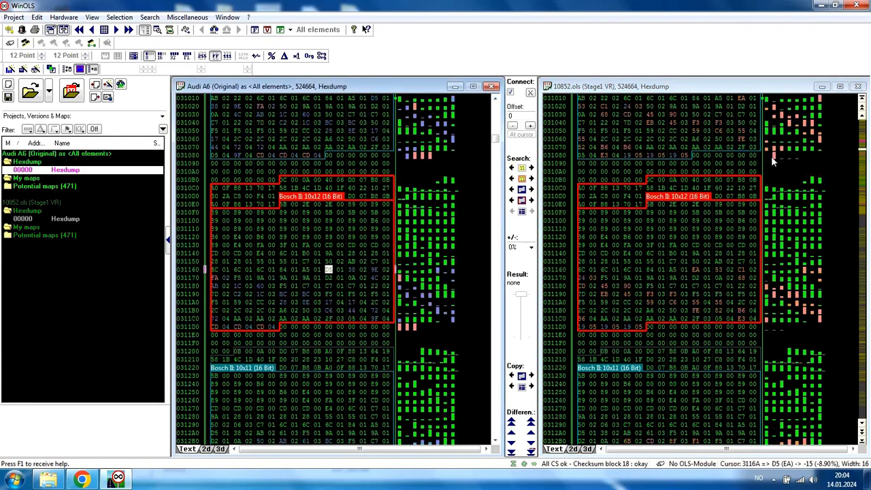
scroll(705, 129, "down", 20)
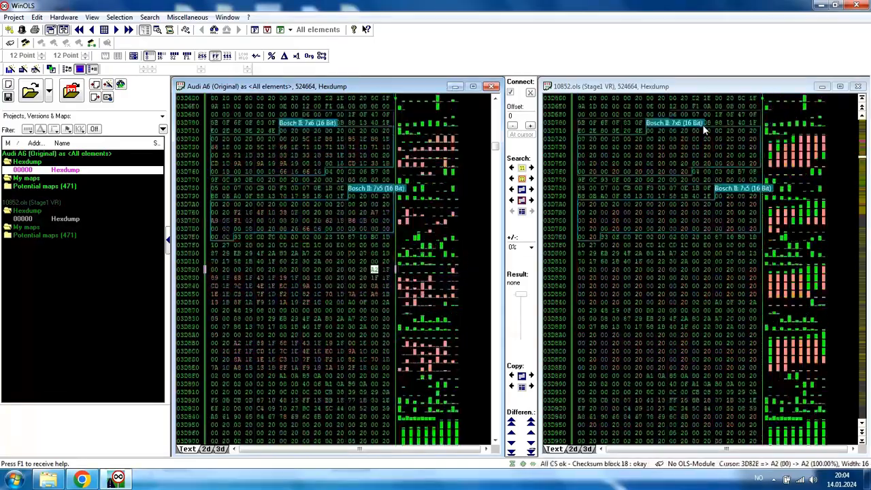
scroll(687, 192, "down", 20)
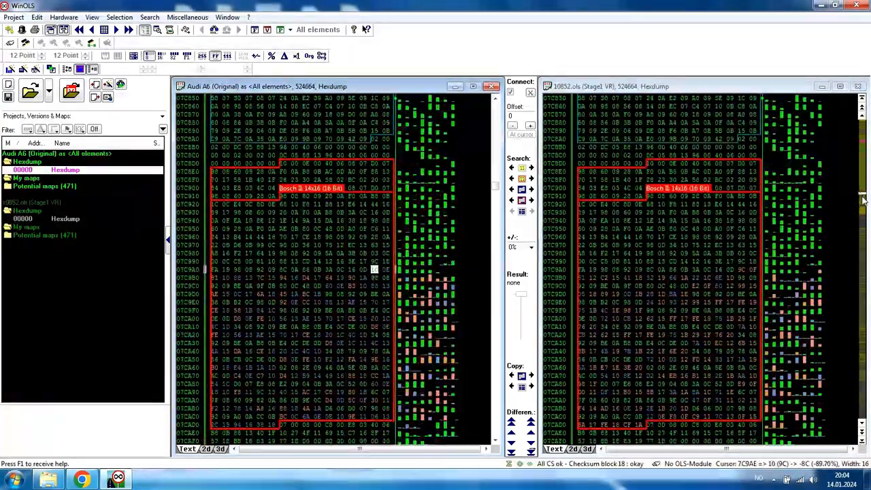
Examine the changed values of the Bosch II 14x16 map in Stage1 VR and return both hexdumps to the start, with Audi A6 (Original) active.
left_click(693, 191)
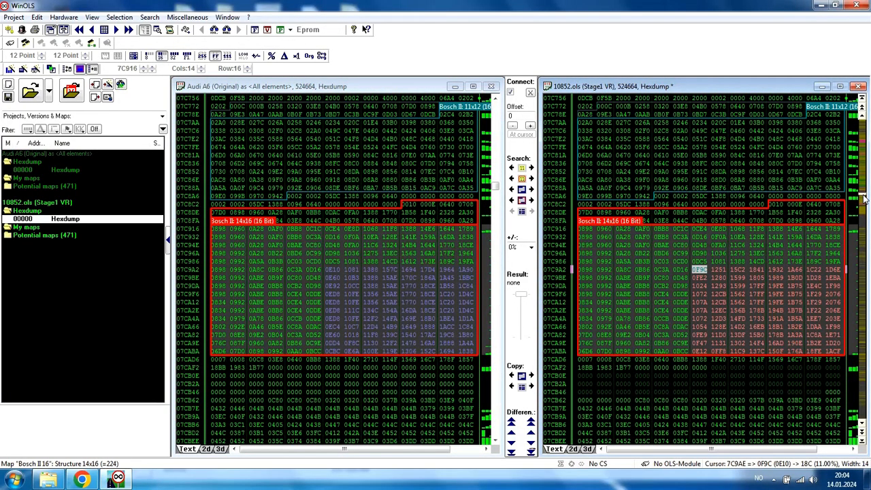
left_click_drag(864, 197, 863, 101)
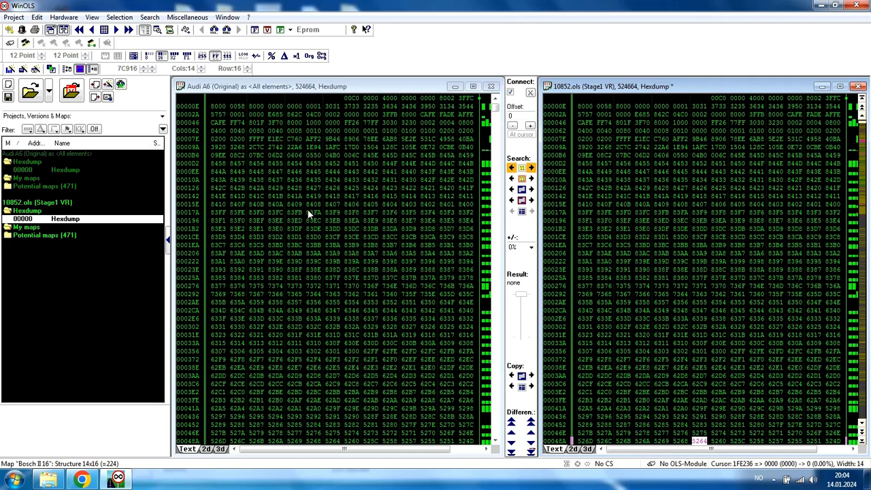
left_click(303, 88)
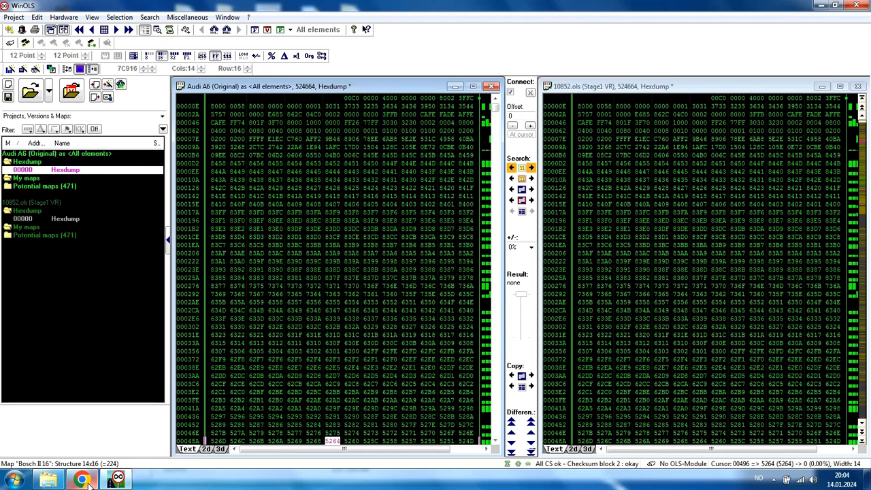
Show the hidden notification icons of the Windows system tray.
left_click(774, 481)
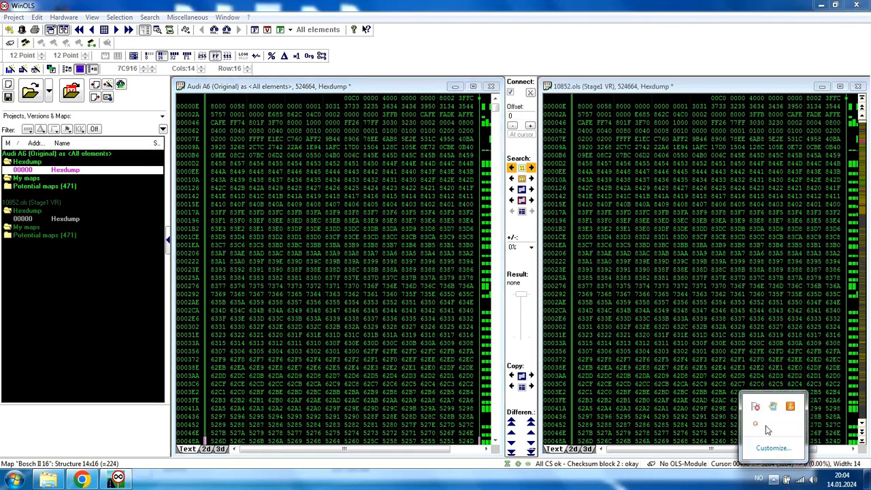